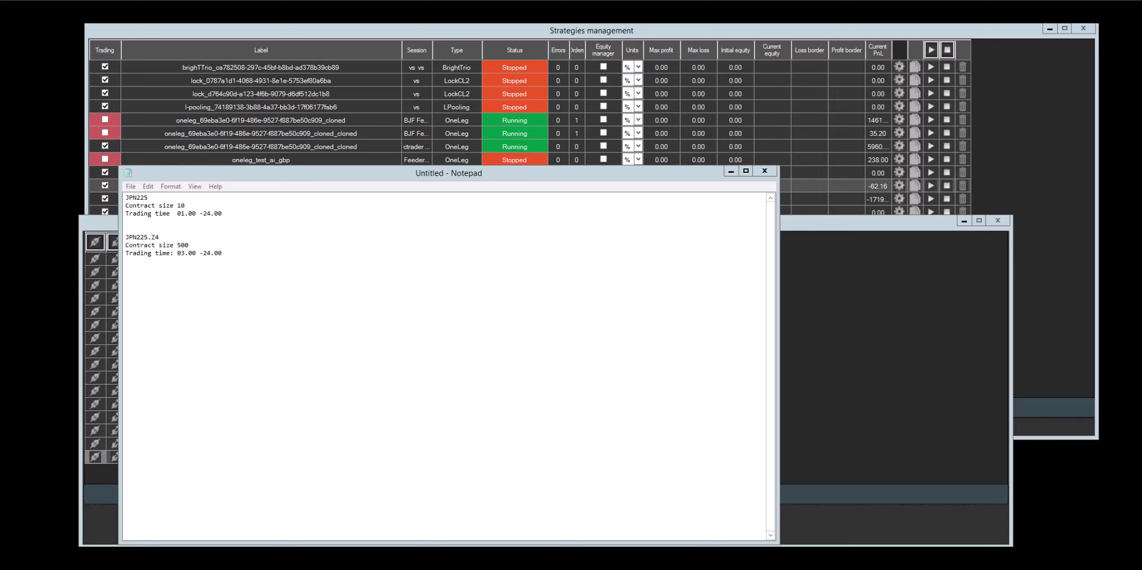
Step: Minimize the Notepad notes and bring the Strategies management window to the front
left_click(727, 172)
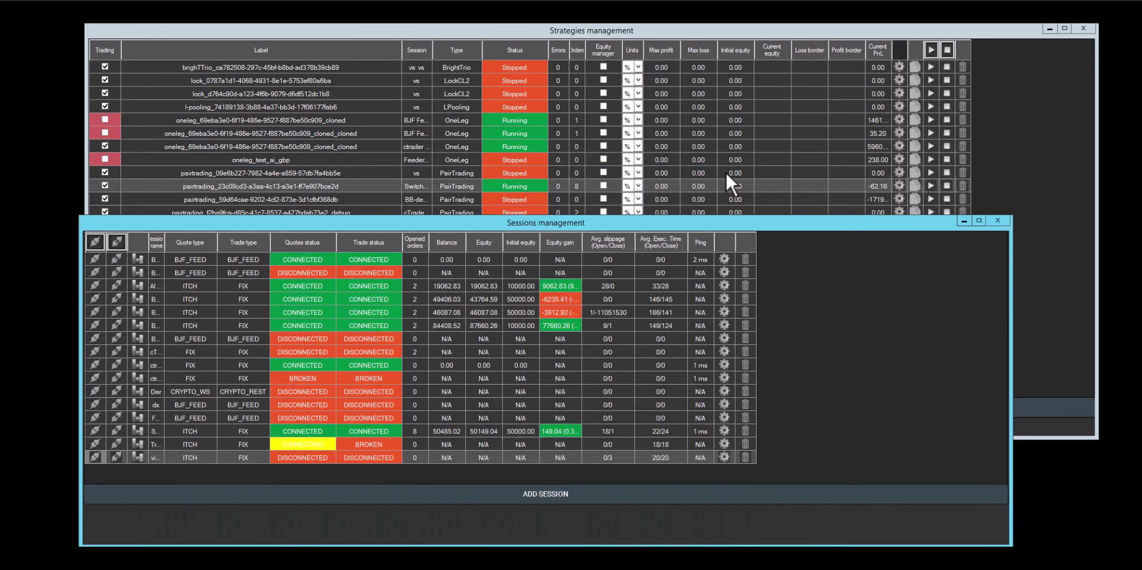
left_click(739, 31)
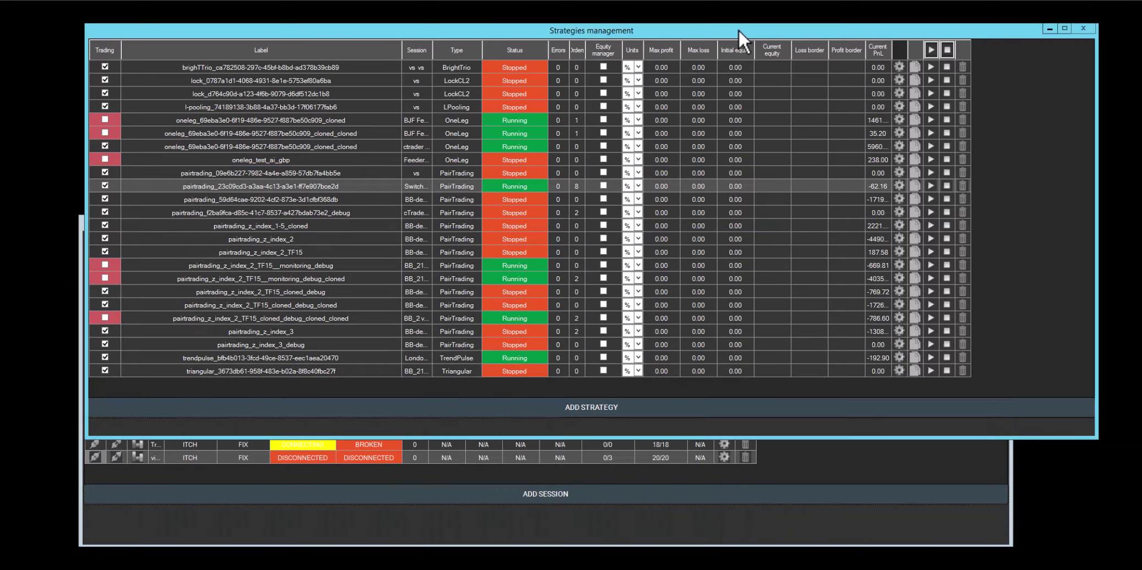
right_click(488, 386)
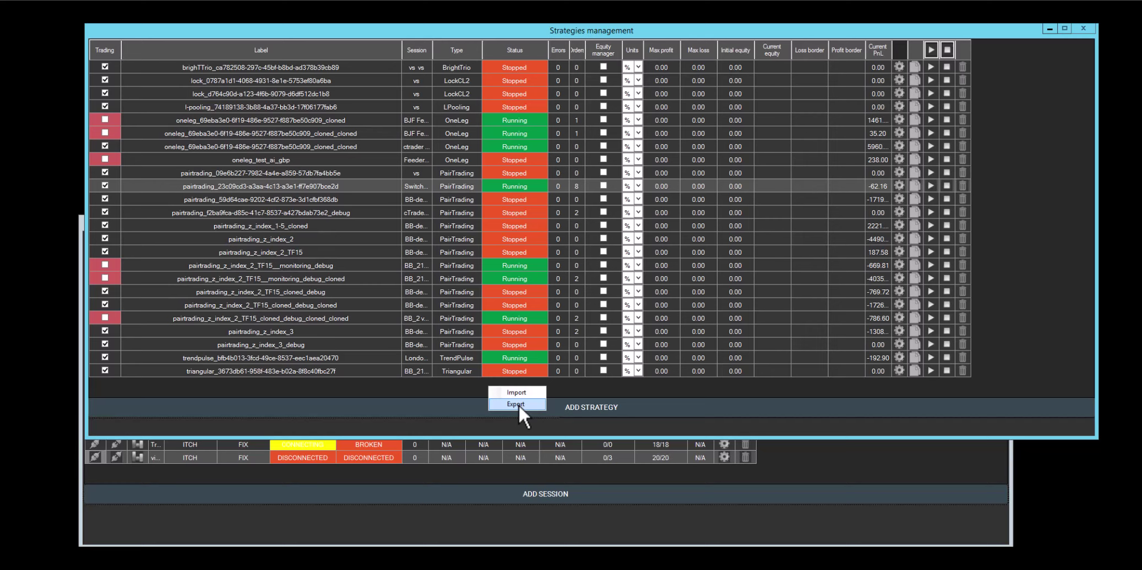
left_click(472, 388)
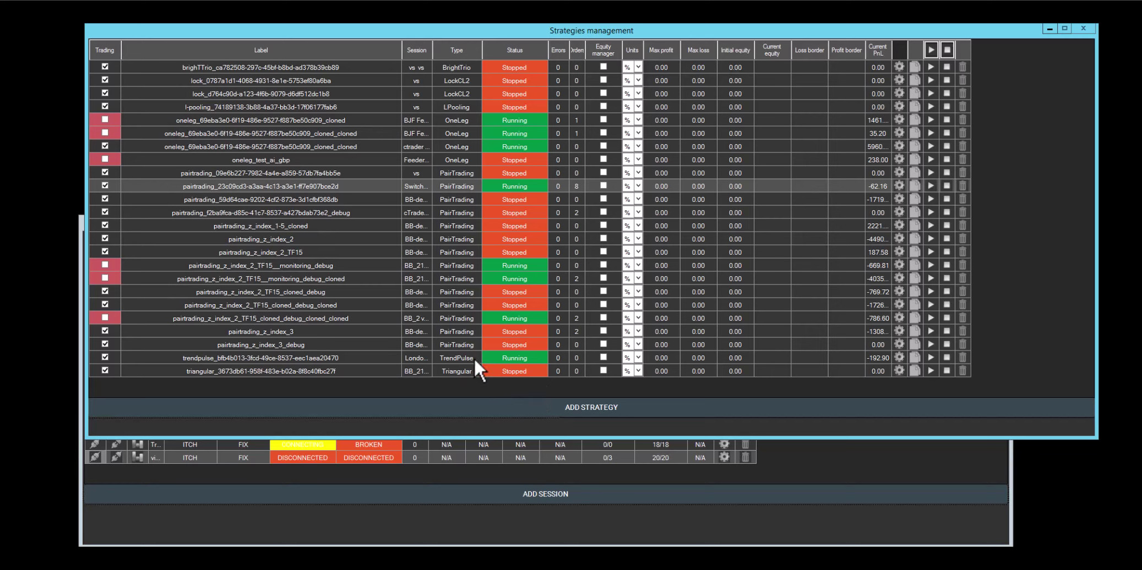
right_click(470, 372)
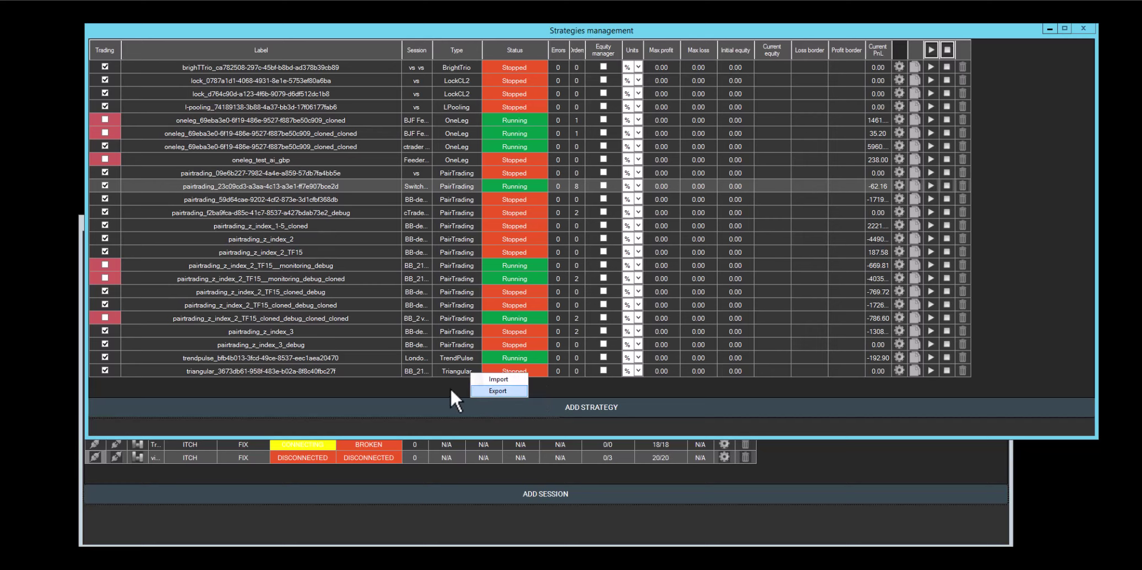
left_click(450, 388)
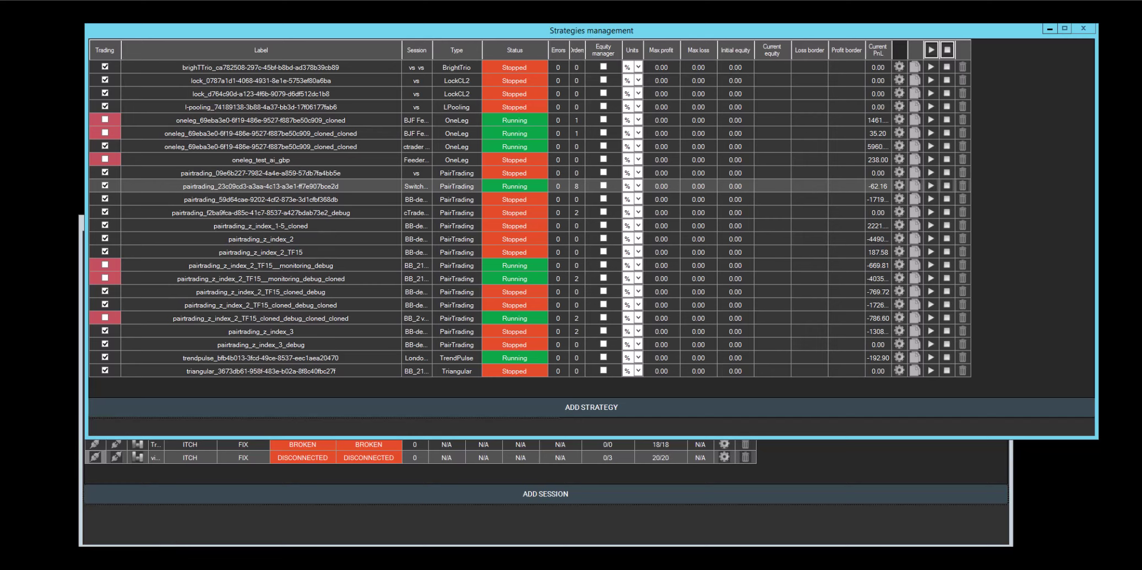
Step: Switch to Notepad and review the contract sizes and trading times noted for JPN225 and JPN225.Z4
key("alt+Tab")
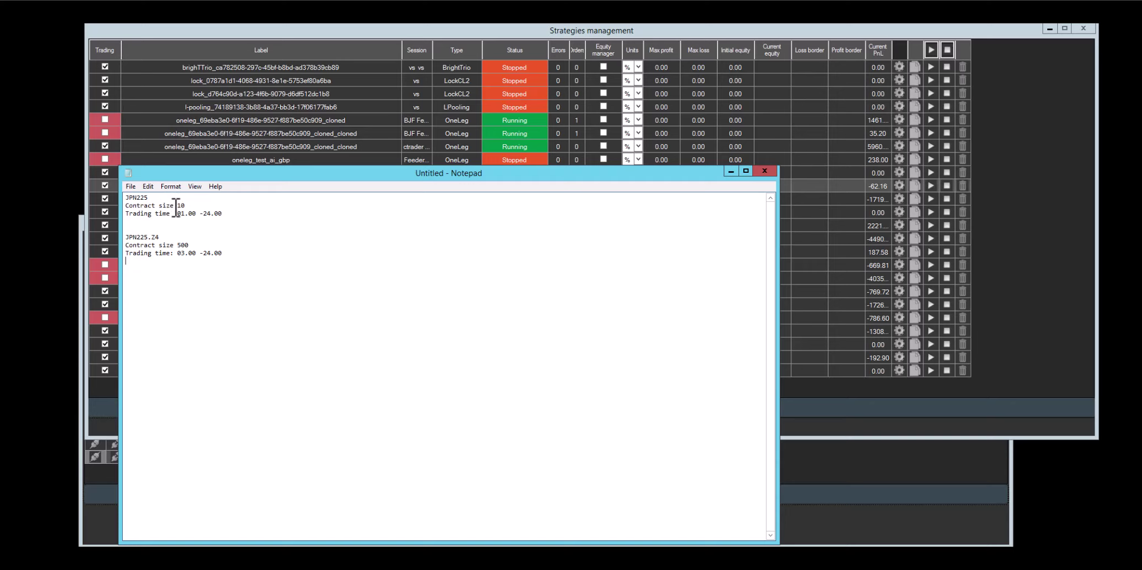
double_click(135, 197)
left_click(164, 197)
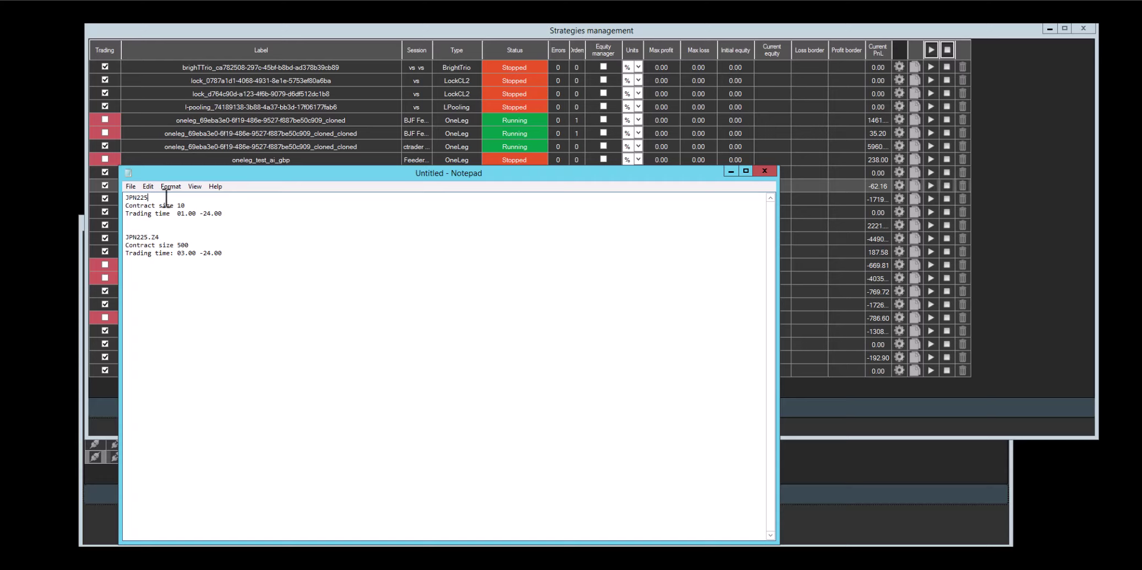
left_click_drag(160, 238, 129, 237)
left_click(183, 239)
left_click_drag(196, 206, 126, 205)
left_click_drag(225, 214, 125, 217)
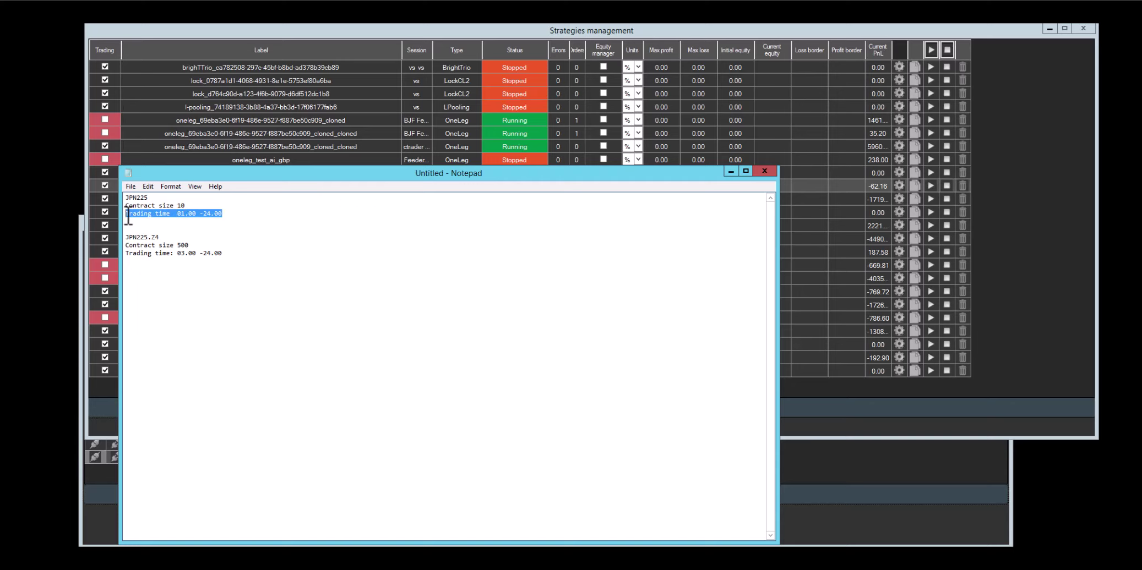
left_click_drag(200, 245, 128, 242)
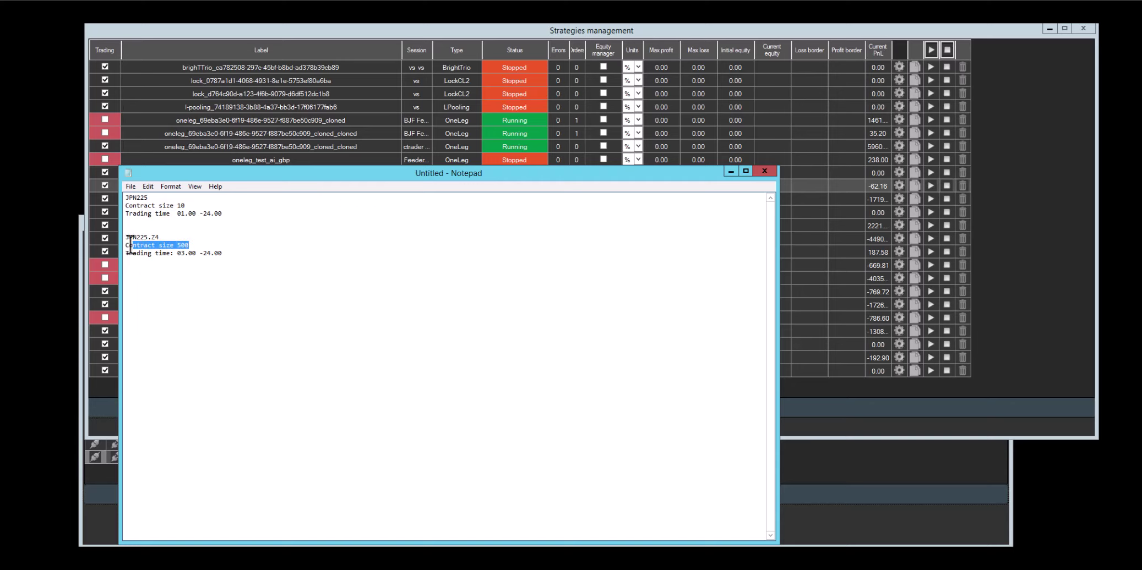
left_click_drag(237, 253, 126, 256)
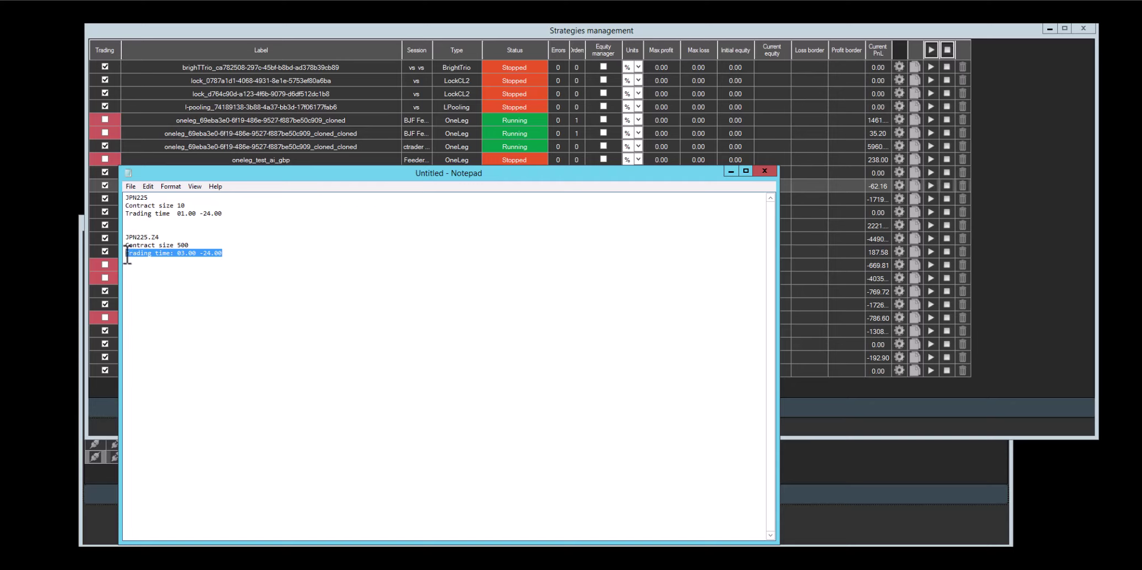
left_click(209, 275)
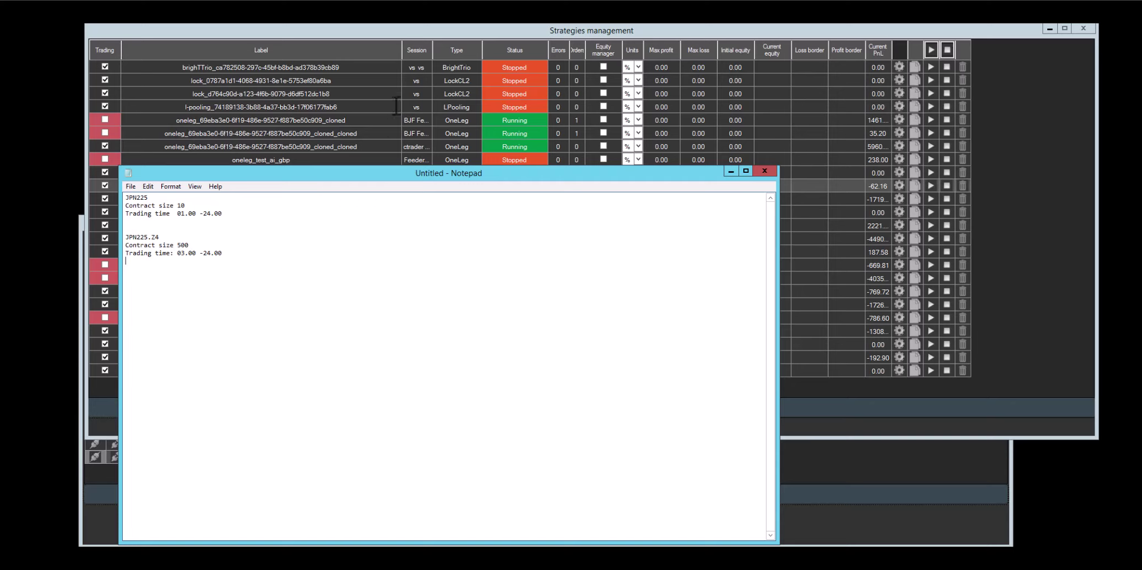
Step: Add a new session named PT Example with FIX as both the quote type and the trade type
left_click(439, 27)
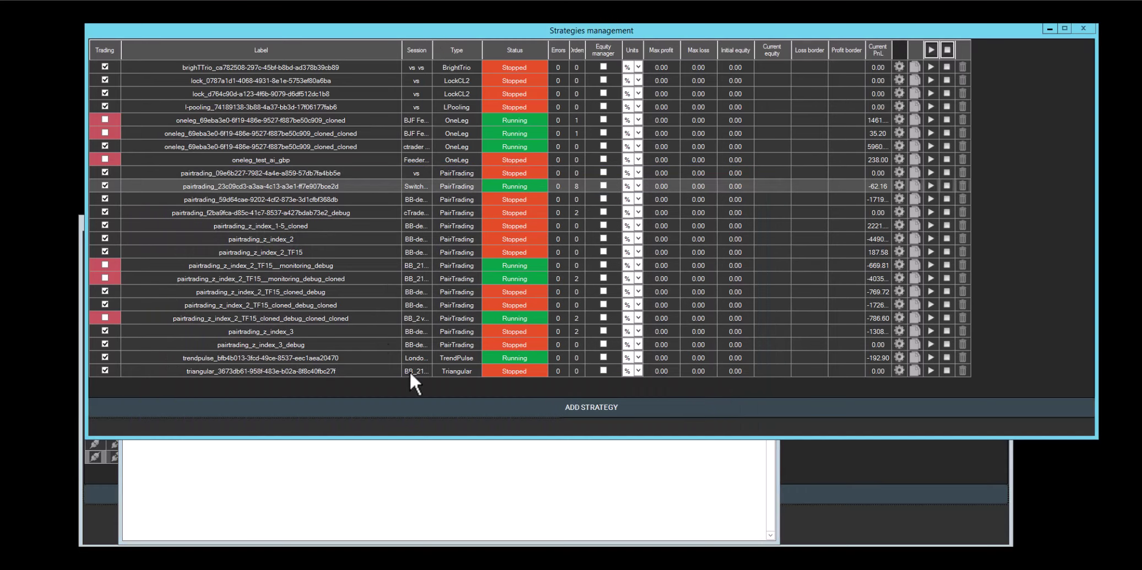
left_click(883, 516)
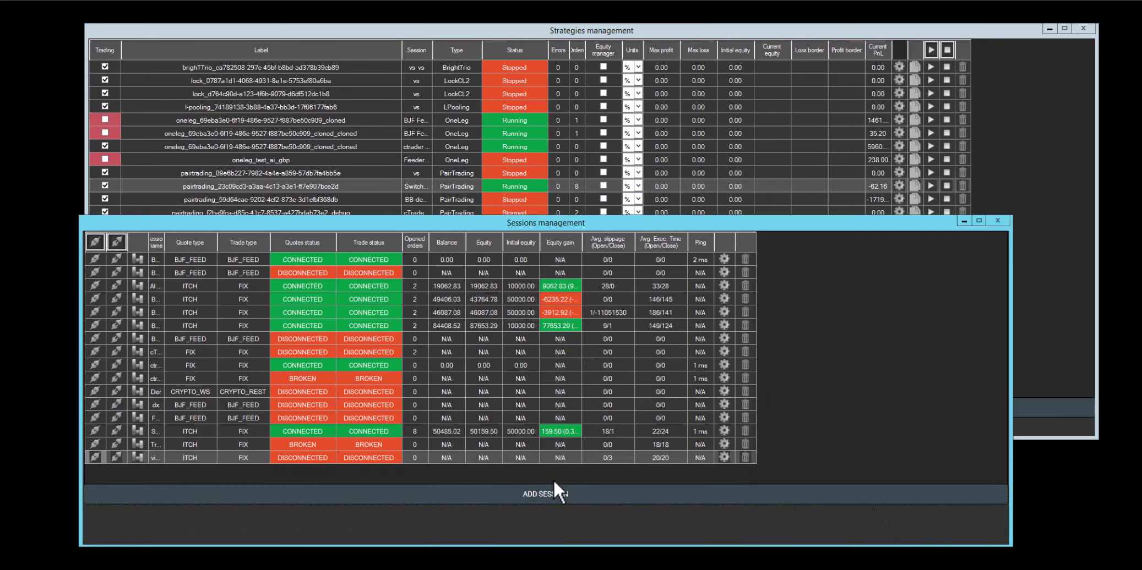
left_click(537, 497)
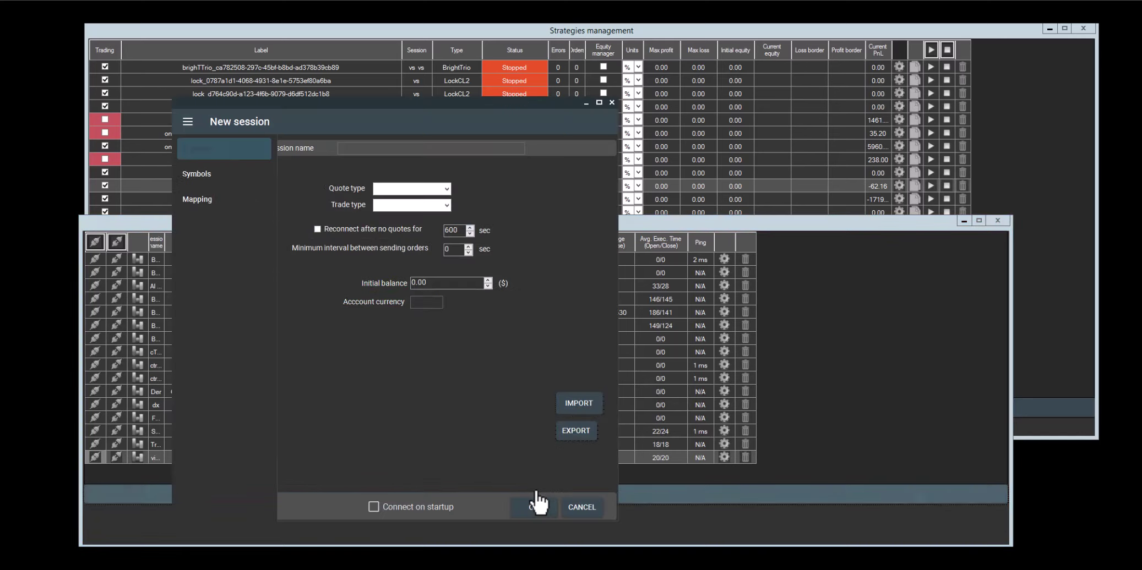
left_click(396, 148)
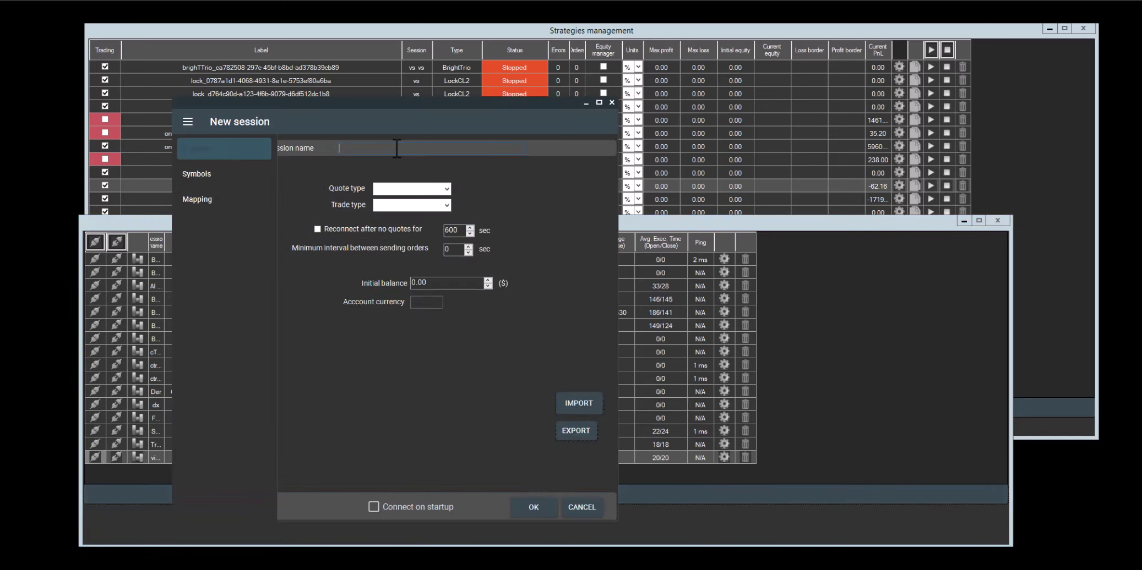
type("PT Example")
left_click(448, 187)
left_click(417, 198)
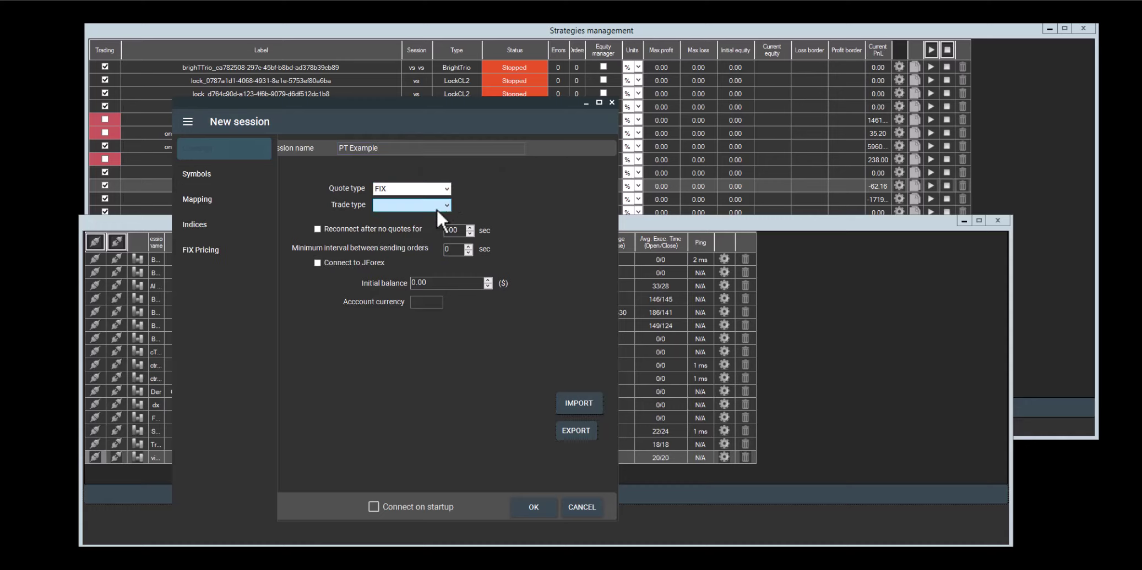
left_click(443, 204)
left_click(414, 217)
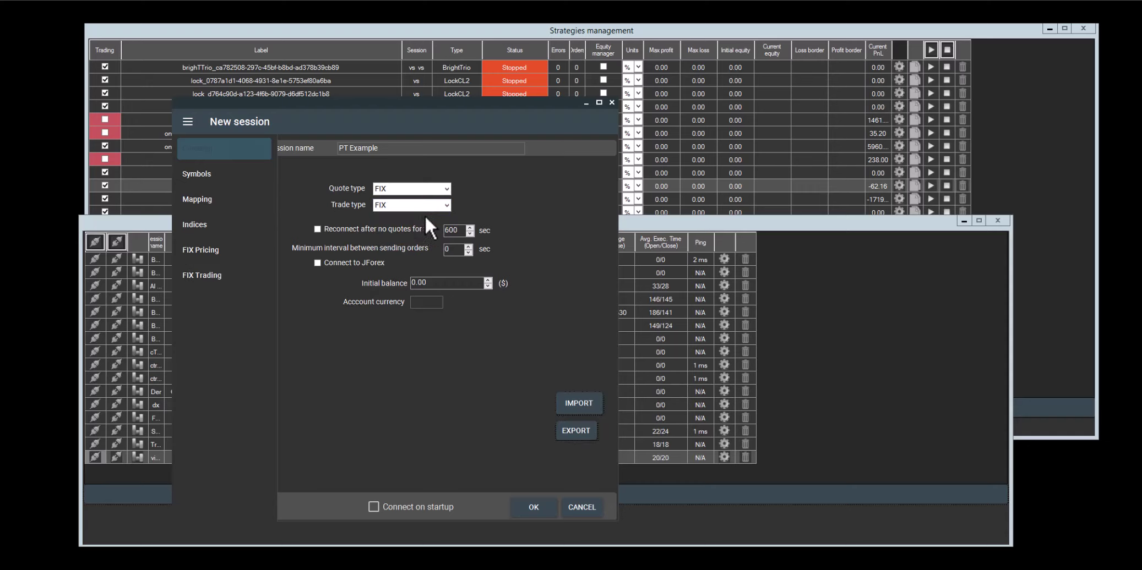
Step: Load the session's symbol list for category FIX and broker CFH
left_click(211, 175)
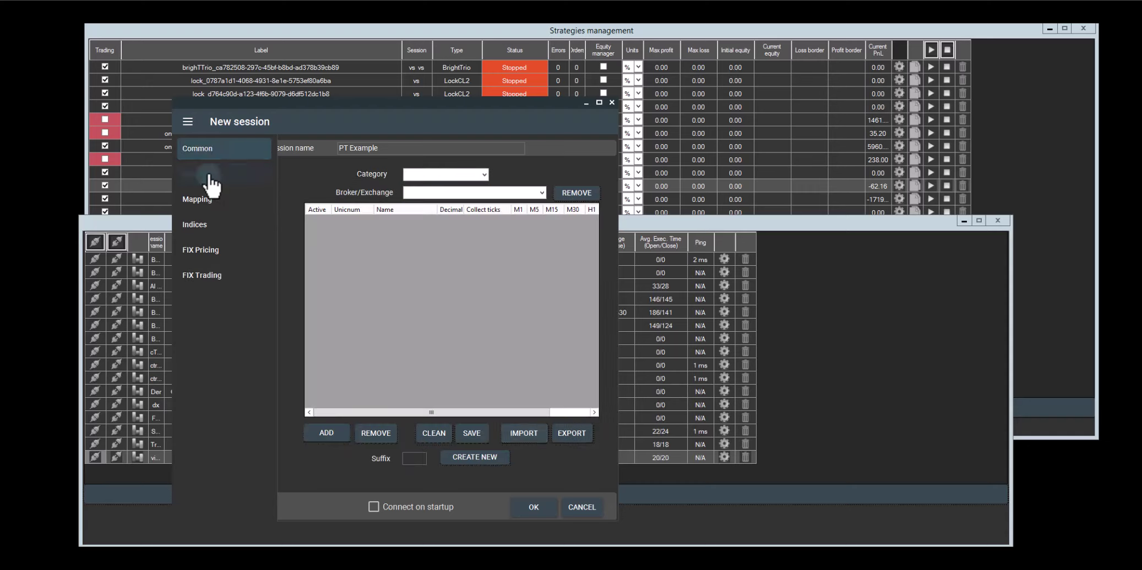
left_click(481, 175)
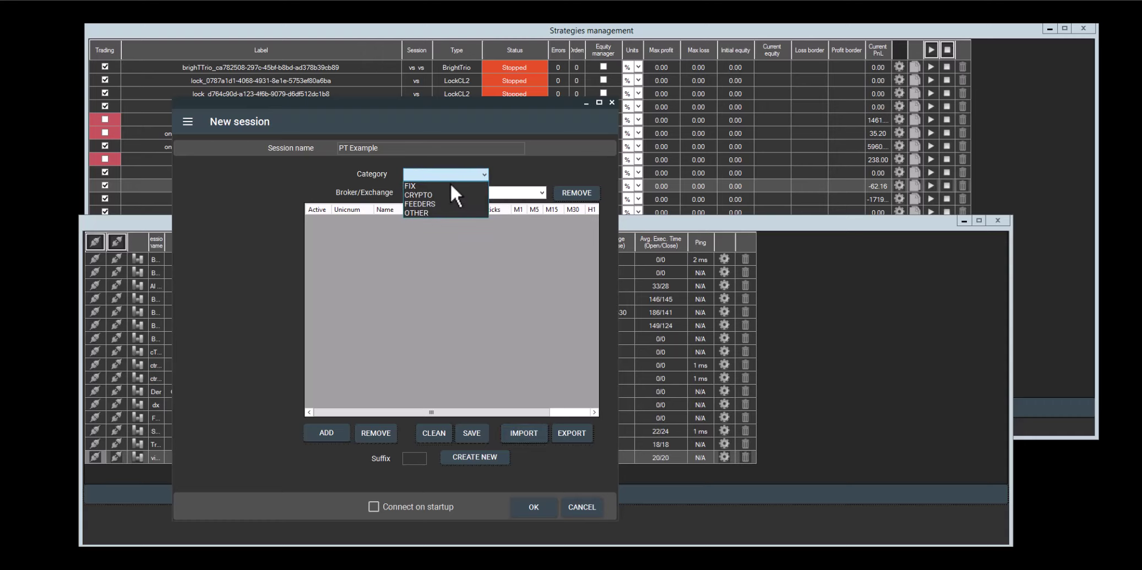
left_click(443, 187)
left_click(540, 193)
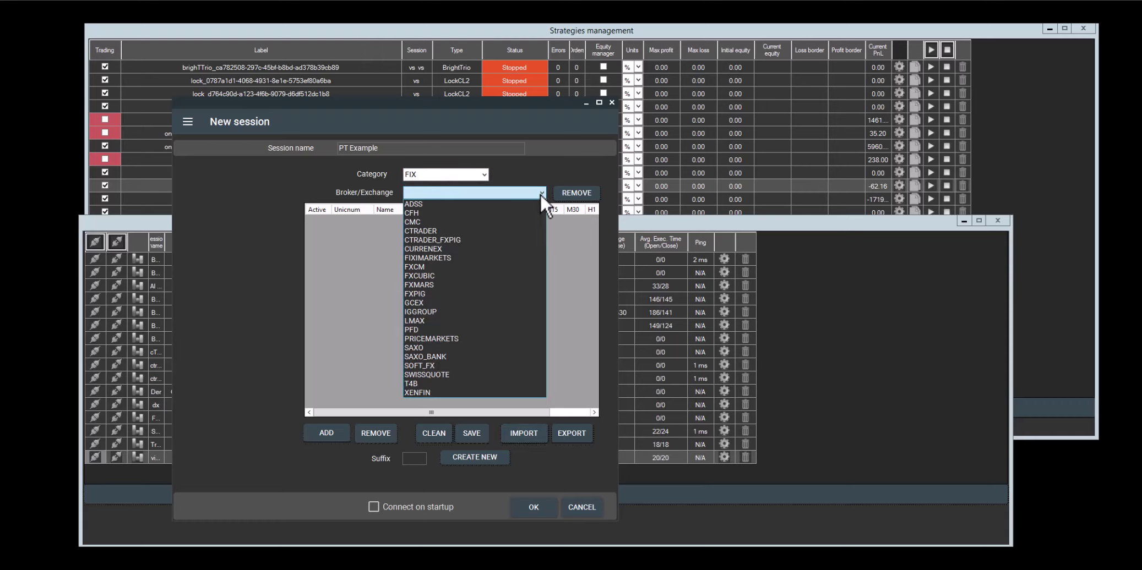
left_click(443, 213)
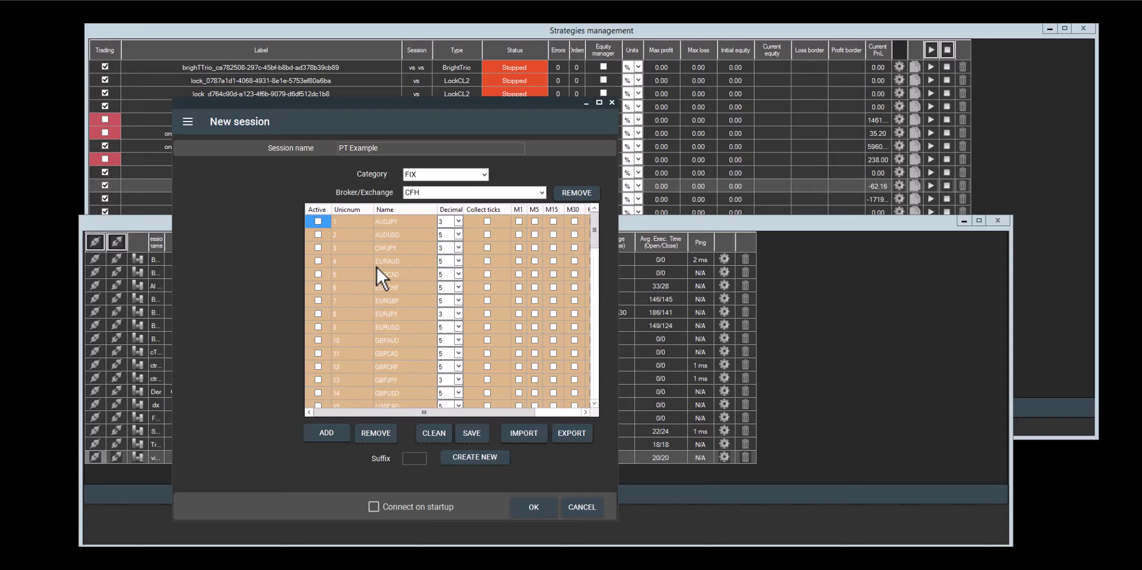
Step: Compare the JPN225 and JPN225.Z4 entries in the Notepad notes and return to the new session's symbol list
key("alt+Tab")
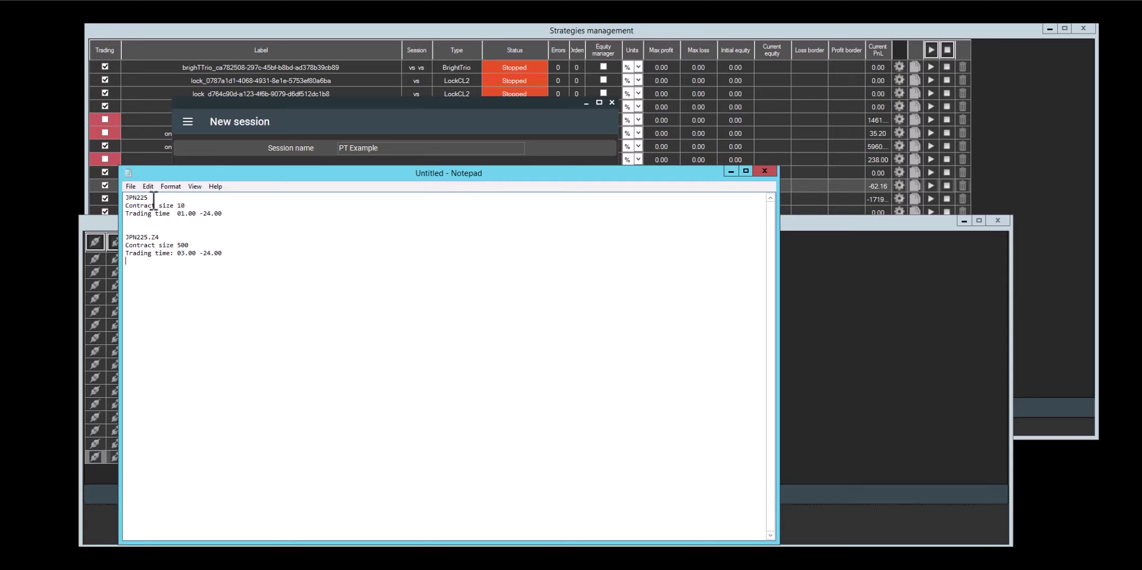
left_click_drag(149, 198, 125, 198)
left_click_drag(161, 237, 124, 237)
mouse_move(223, 213)
left_mouse_down()
mouse_move(129, 203)
mouse_move(221, 210)
left_mouse_up()
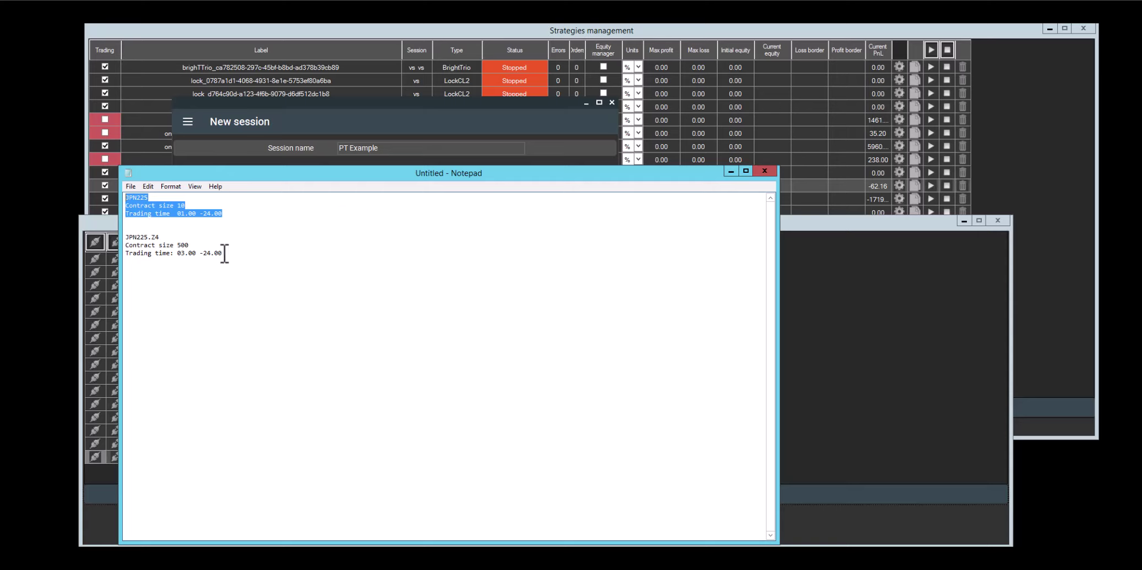
left_click_drag(222, 253, 127, 241)
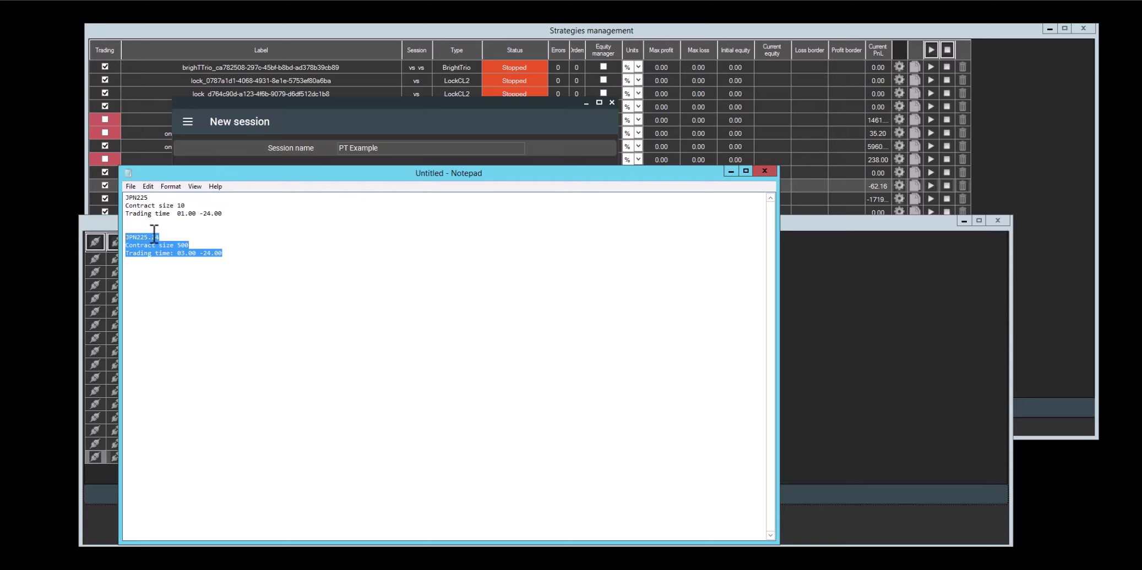
left_click(386, 119)
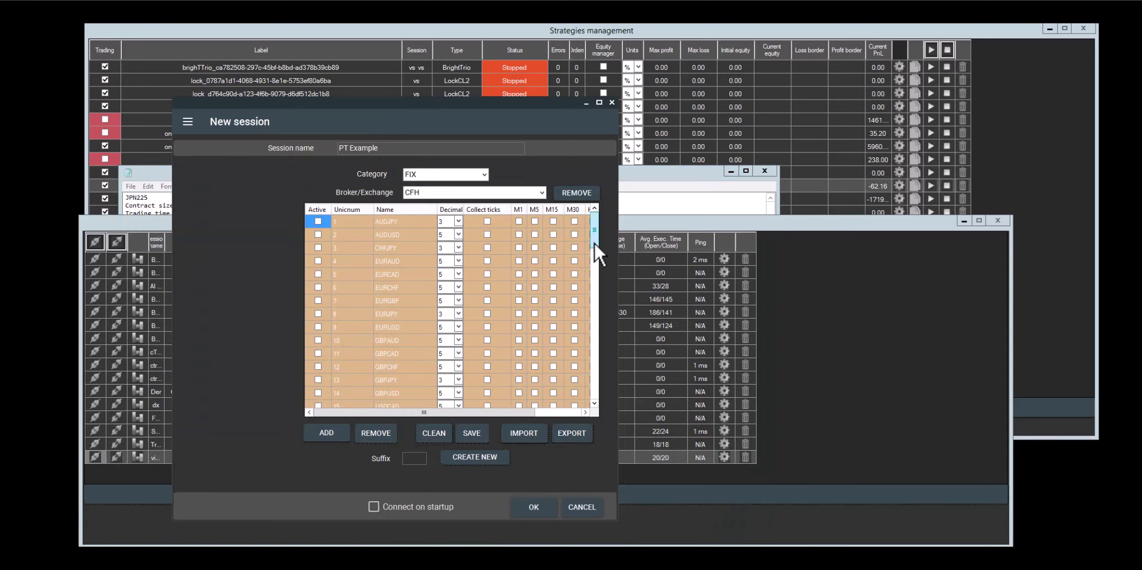
Step: Activate the USDJPY symbol in the CFH symbol list
scroll(594, 243, "down", 1)
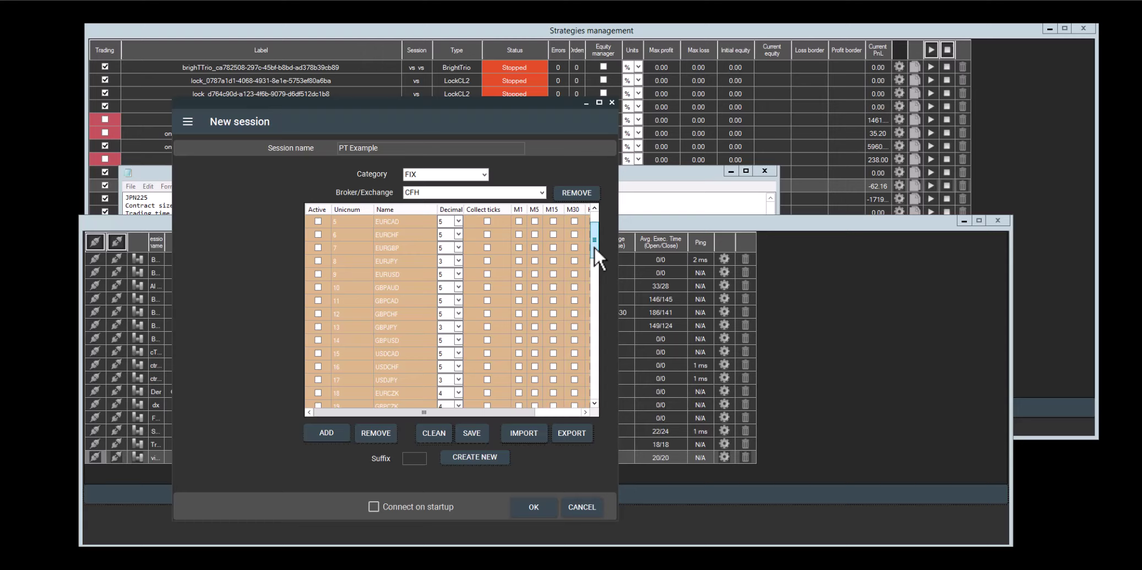
left_click(318, 380)
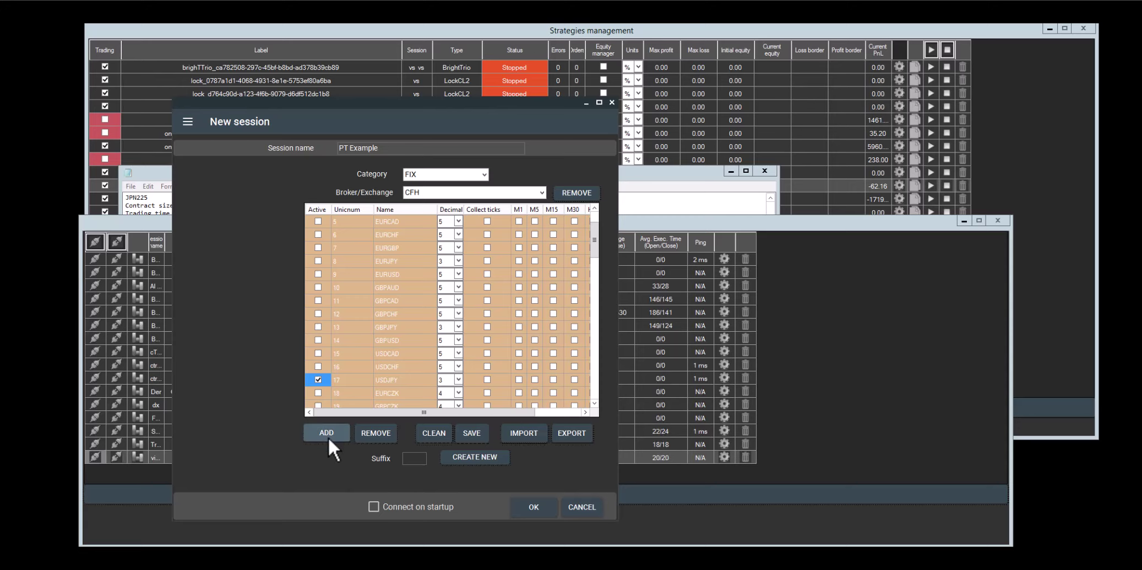
Step: Add a symbol named JPN225 at the end of the list, activate it and set its decimals to 1
scroll(600, 253, "up", 2)
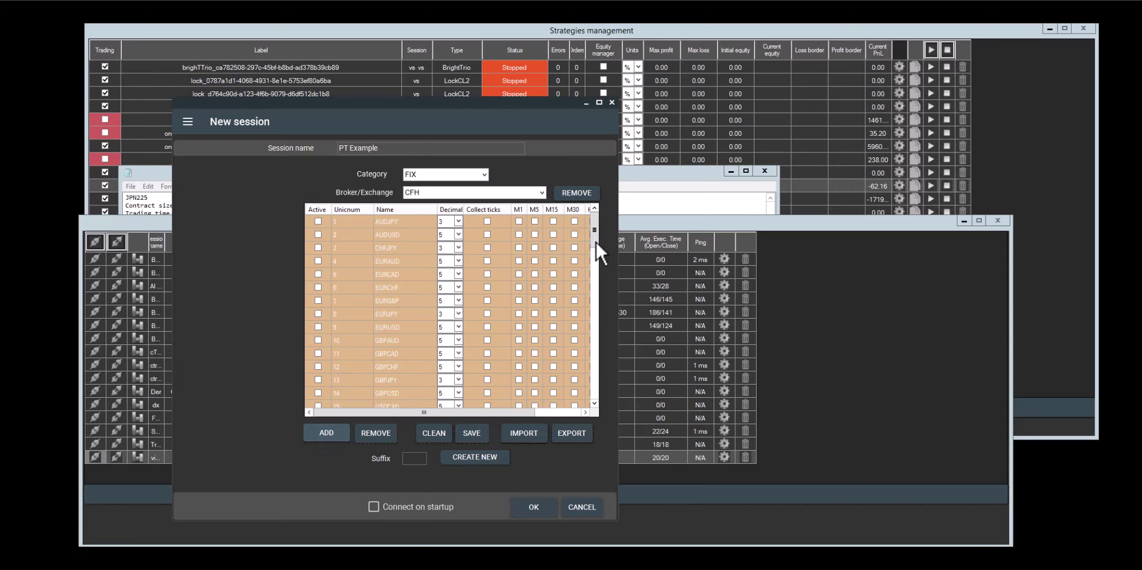
left_click_drag(595, 243, 595, 422)
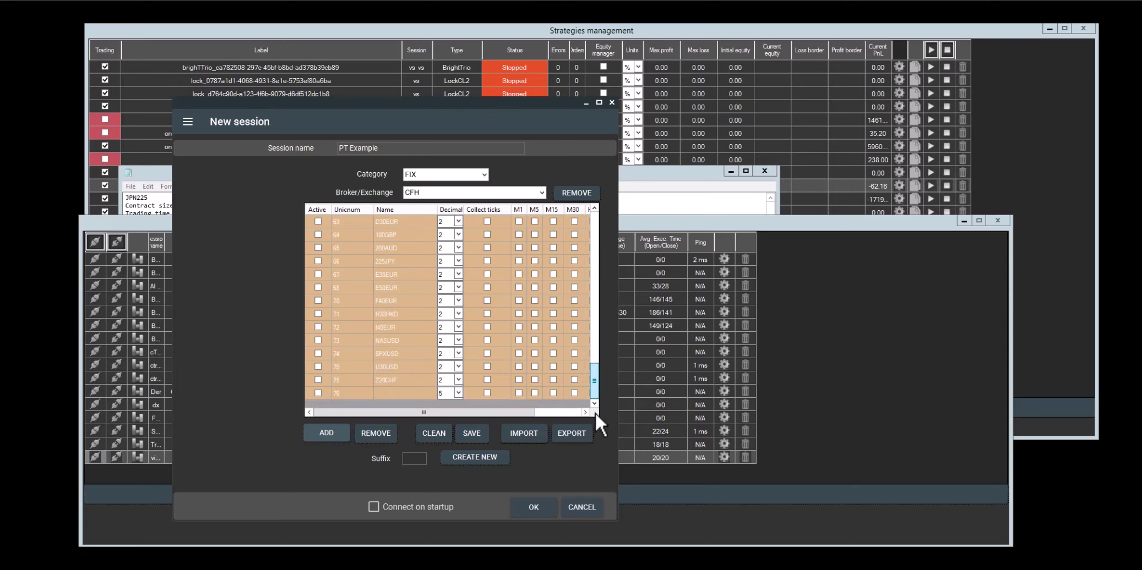
left_click(405, 397)
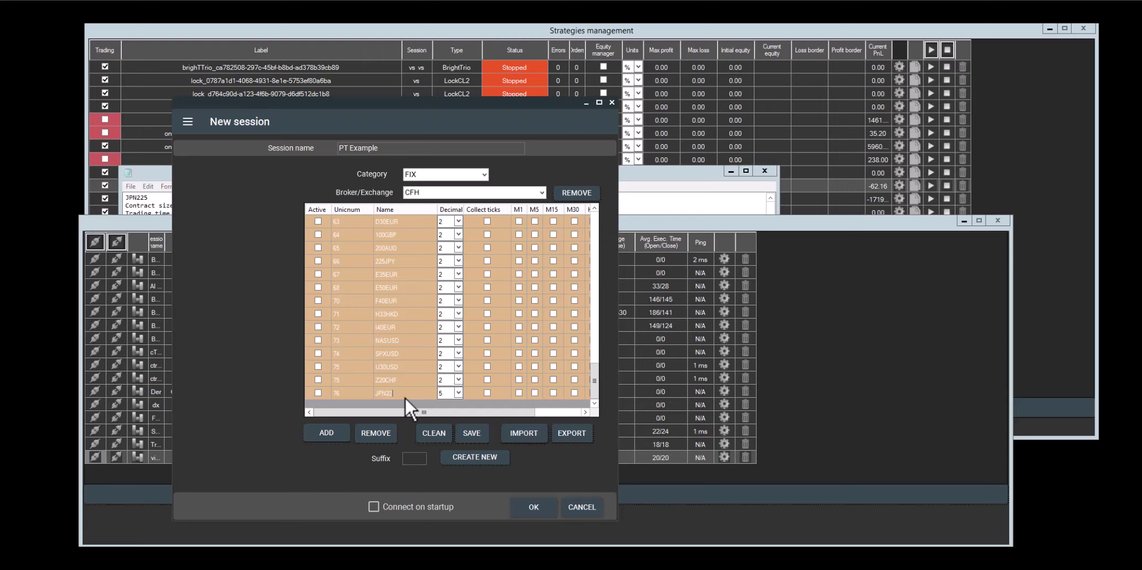
left_click(318, 393)
left_click(457, 394)
left_click(458, 394)
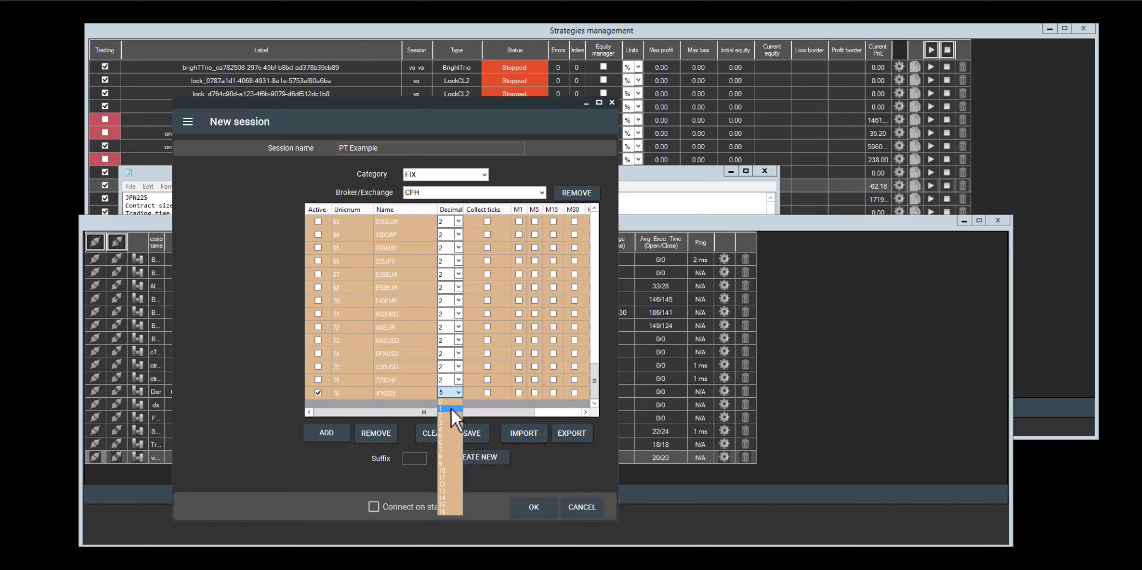
left_click(450, 410)
Step: Add a second symbol named JPN225.Z4 at the end of the symbol list and activate it
left_click(334, 439)
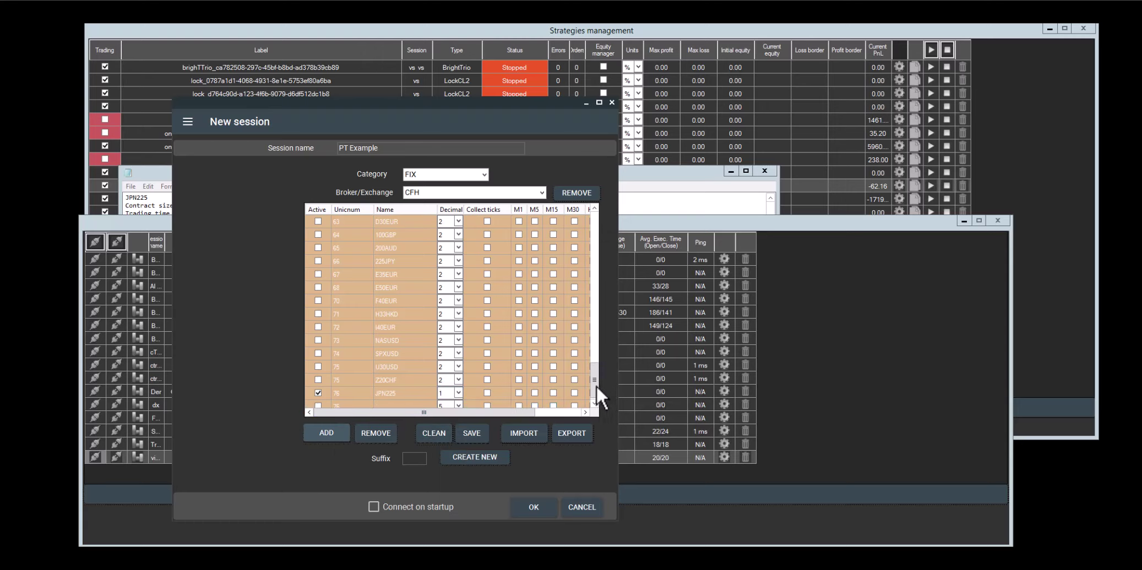
scroll(594, 395, "down", 1)
left_click(318, 393)
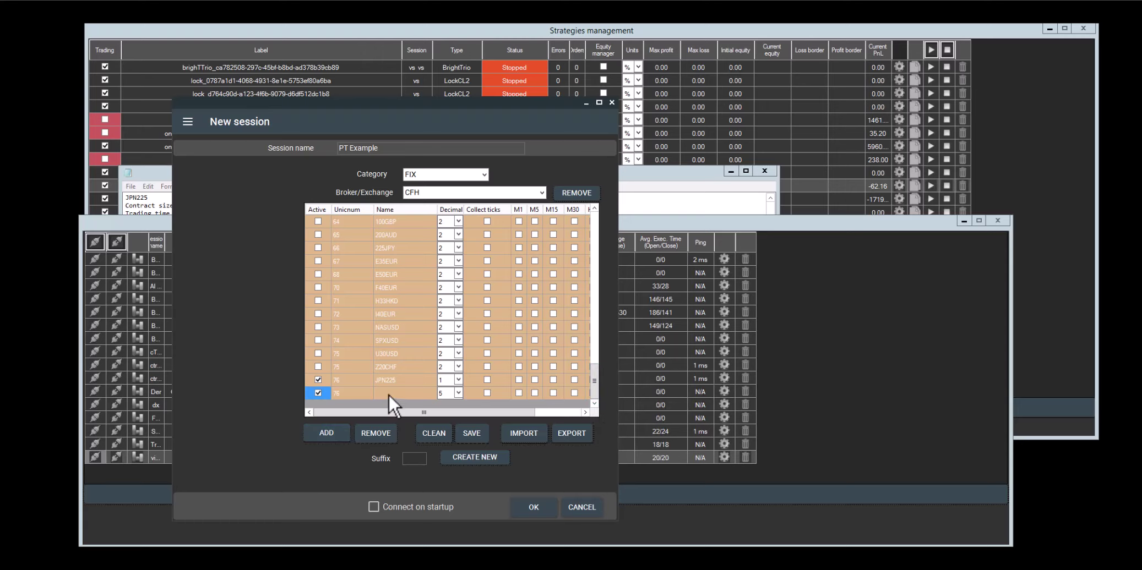
left_click(393, 394)
left_click(403, 393)
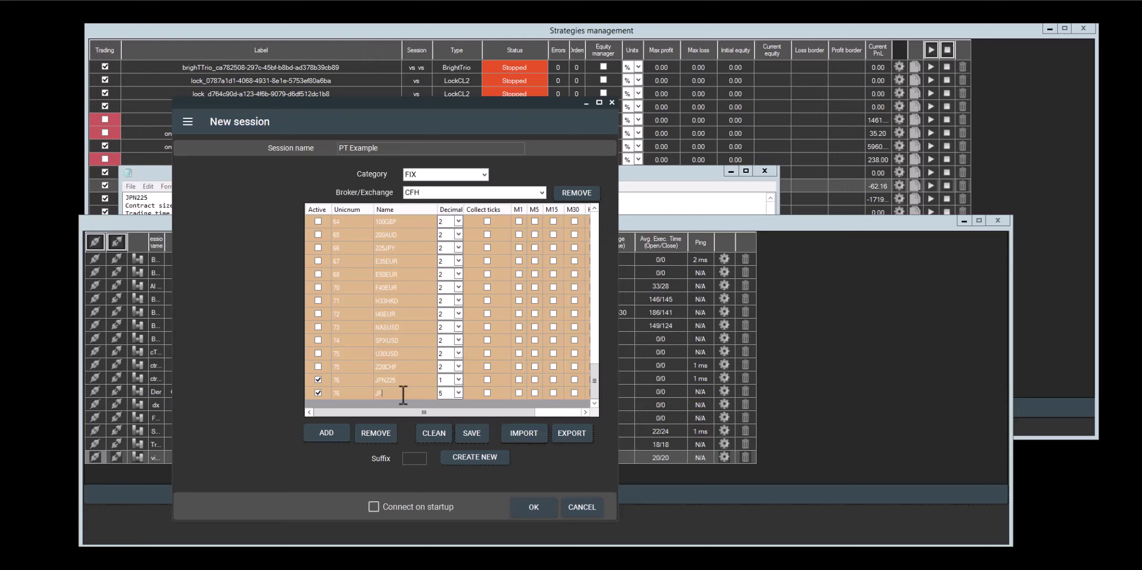
type("JPN225 Z4")
Step: Add an index named JPN225 to the session's indices with JPY as its quote currency
left_click(191, 121)
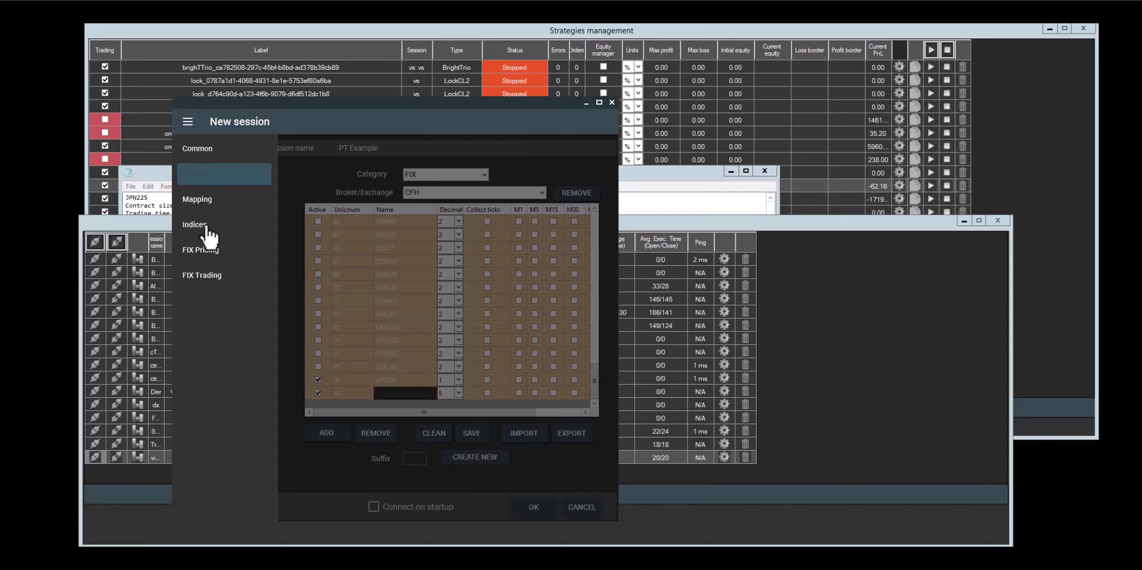
left_click(209, 227)
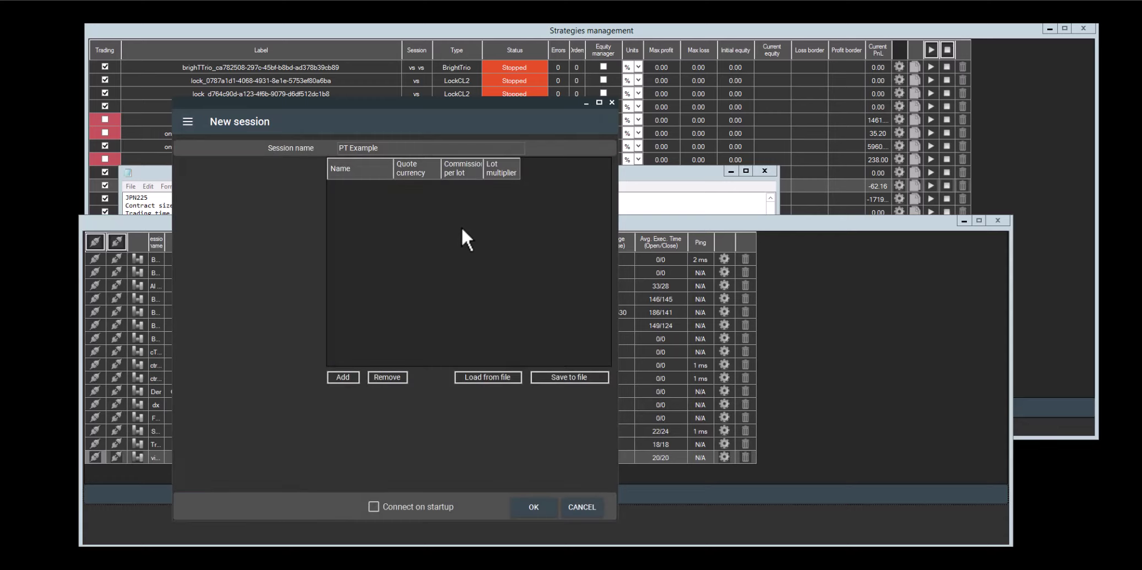
left_click(343, 377)
left_click(373, 185)
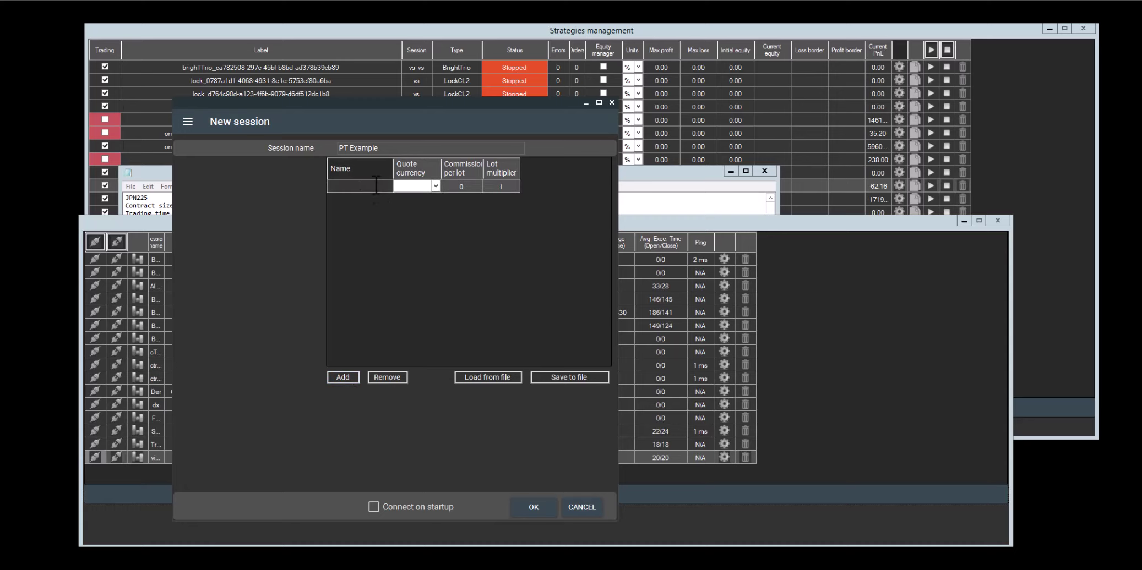
type("JPN225")
left_click(437, 185)
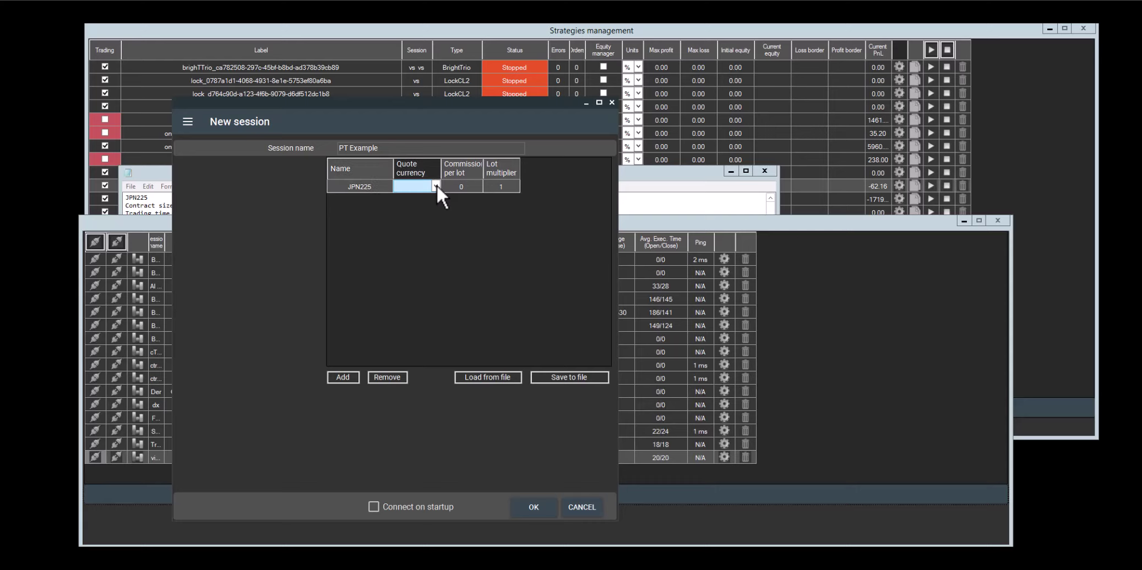
left_click(436, 187)
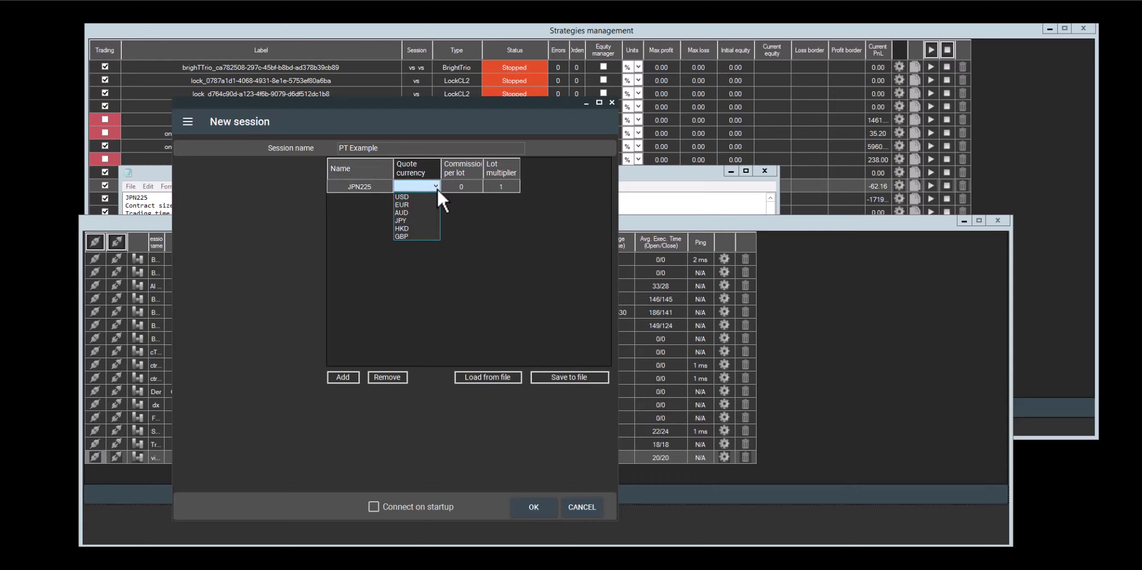
left_click(418, 222)
Step: Check the JPN225 contract size in the Notepad notes and set that index's lot multiplier to 10
key("alt+Tab")
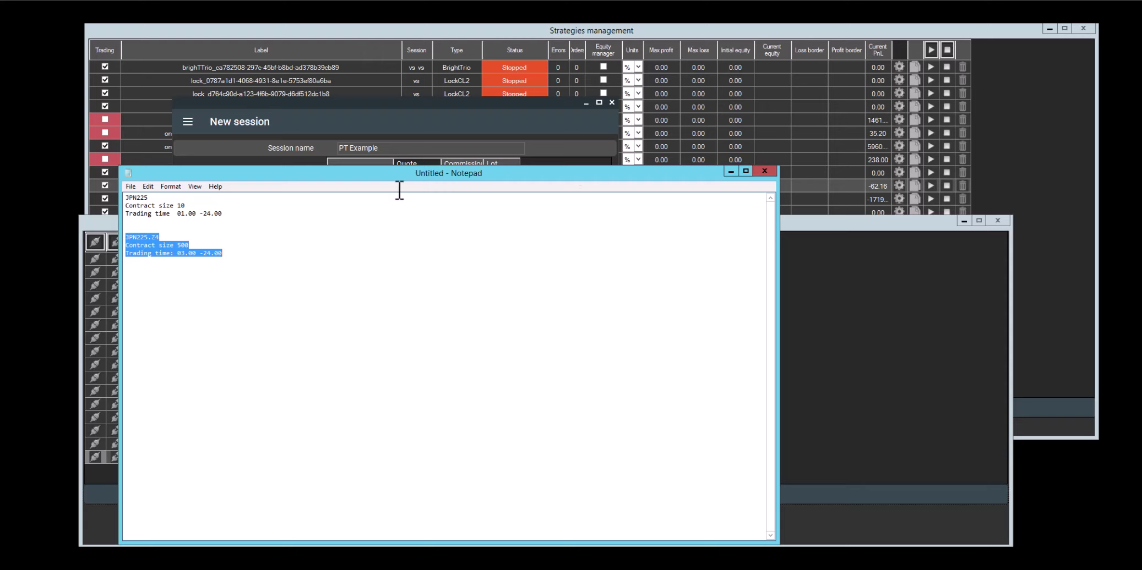
key("alt+Tab")
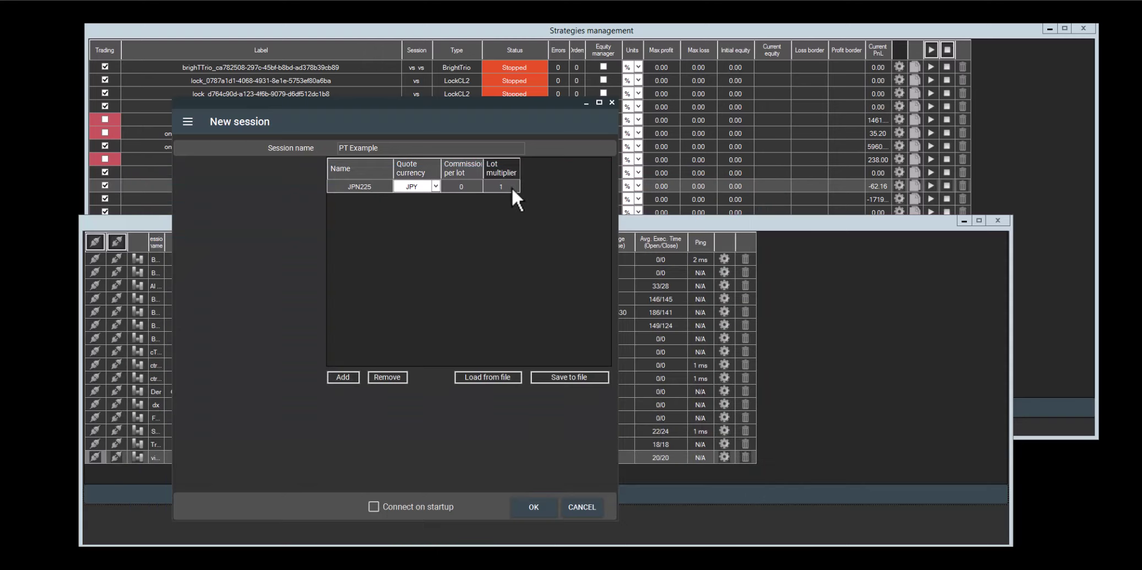
type("10")
left_click(476, 187)
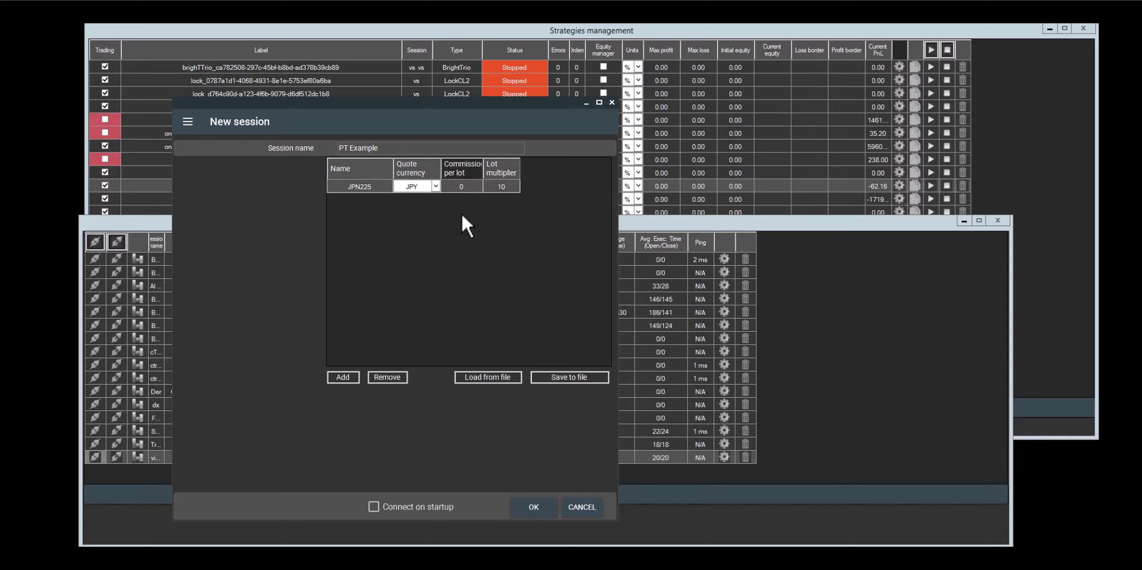
Step: Add a second index named JPN225.Z4 with JPY as its quote currency
left_click(343, 379)
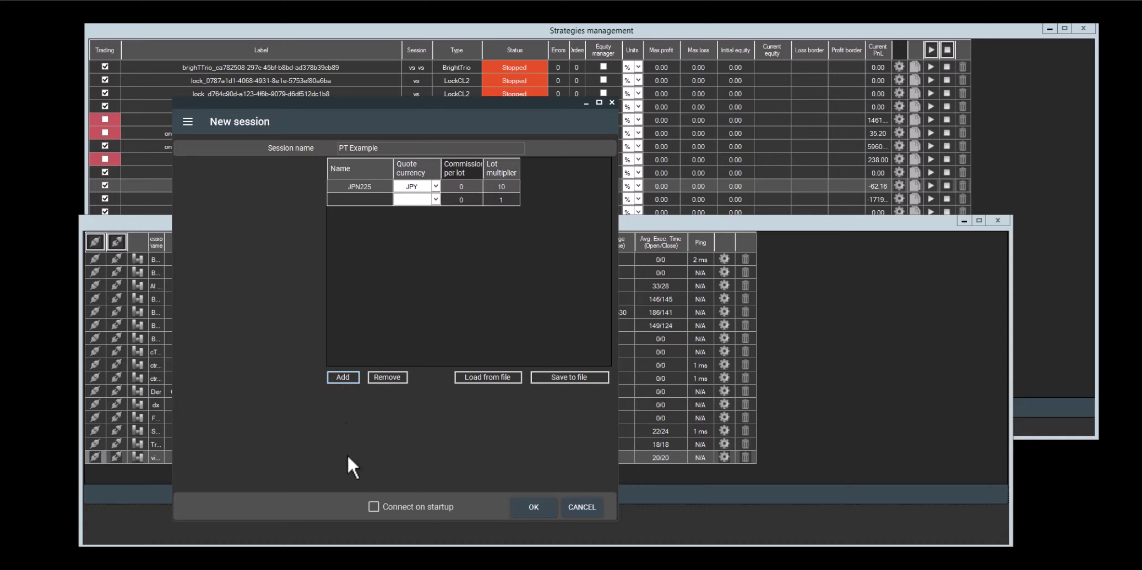
left_click(373, 200)
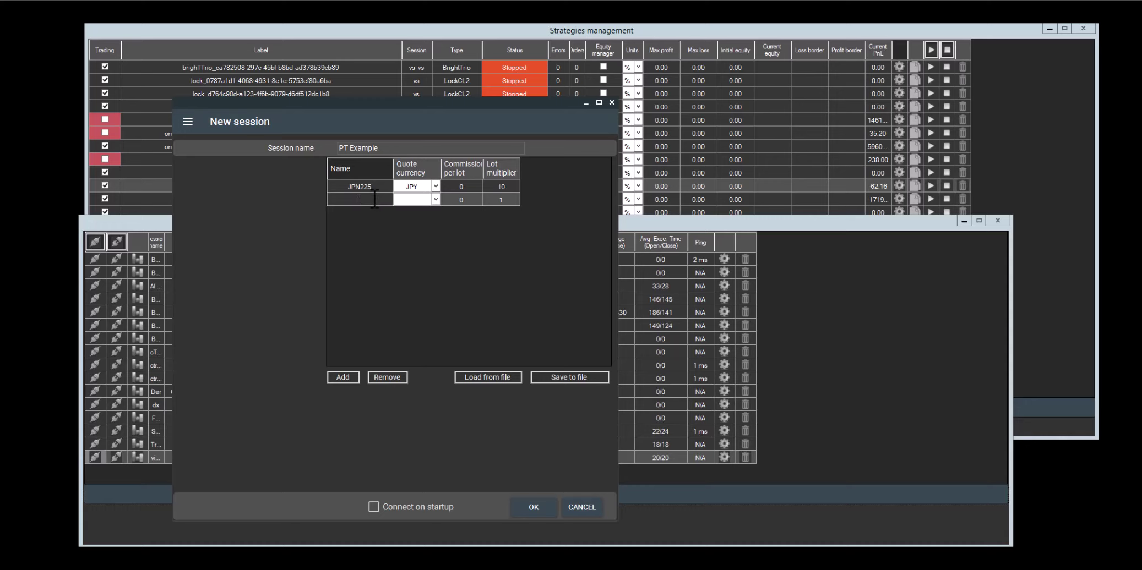
type("JPN225.Z4")
left_click(436, 199)
left_click(435, 200)
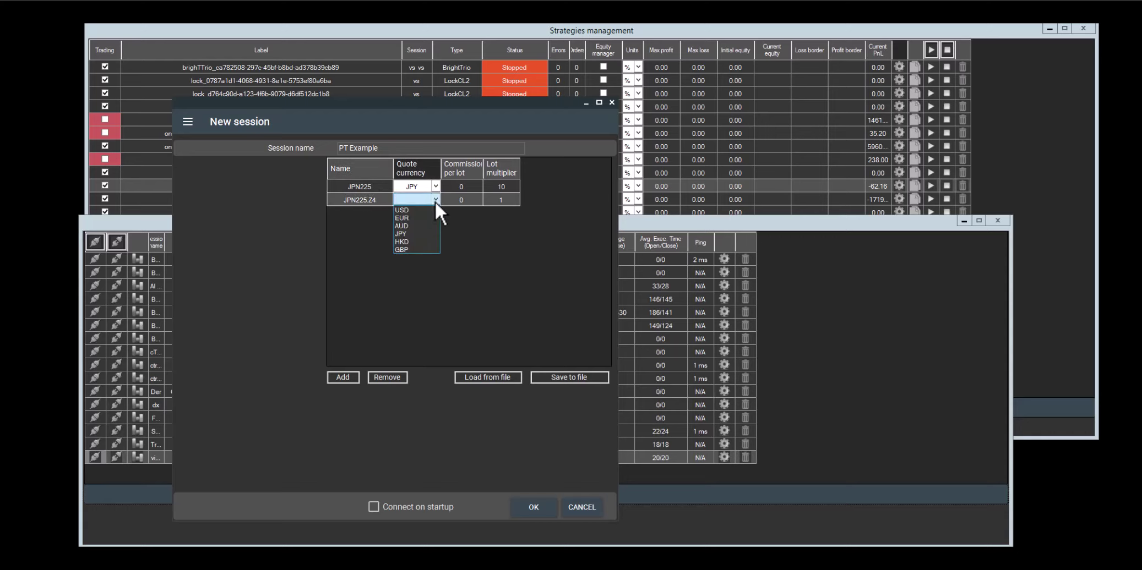
left_click(410, 233)
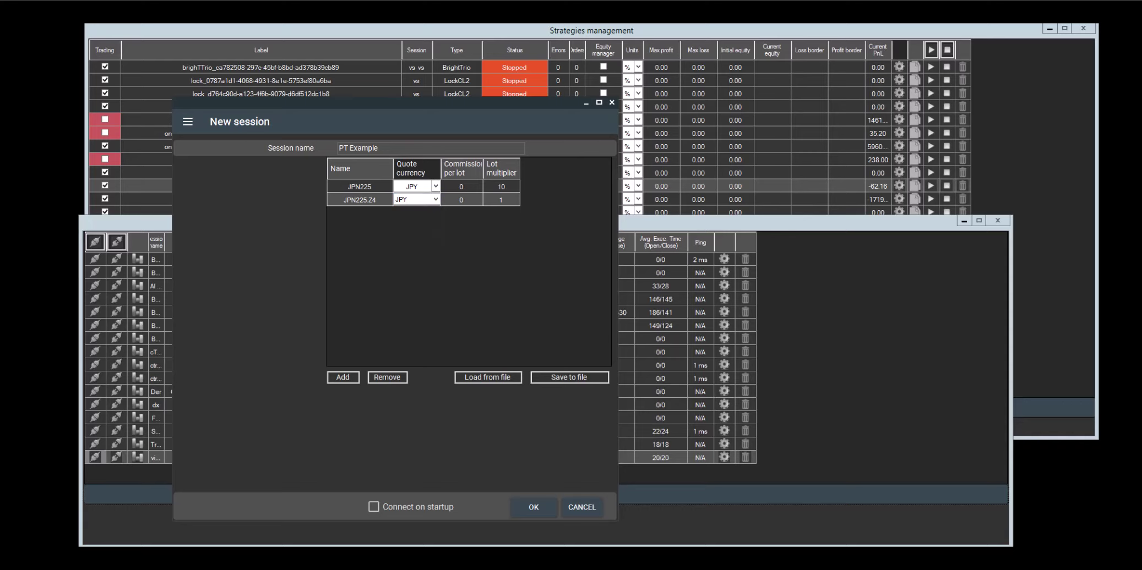
Step: Check the JPN225.Z4 contract size in the Notepad notes and set that index's lot multiplier to 500
key("alt+Tab")
left_click(241, 262)
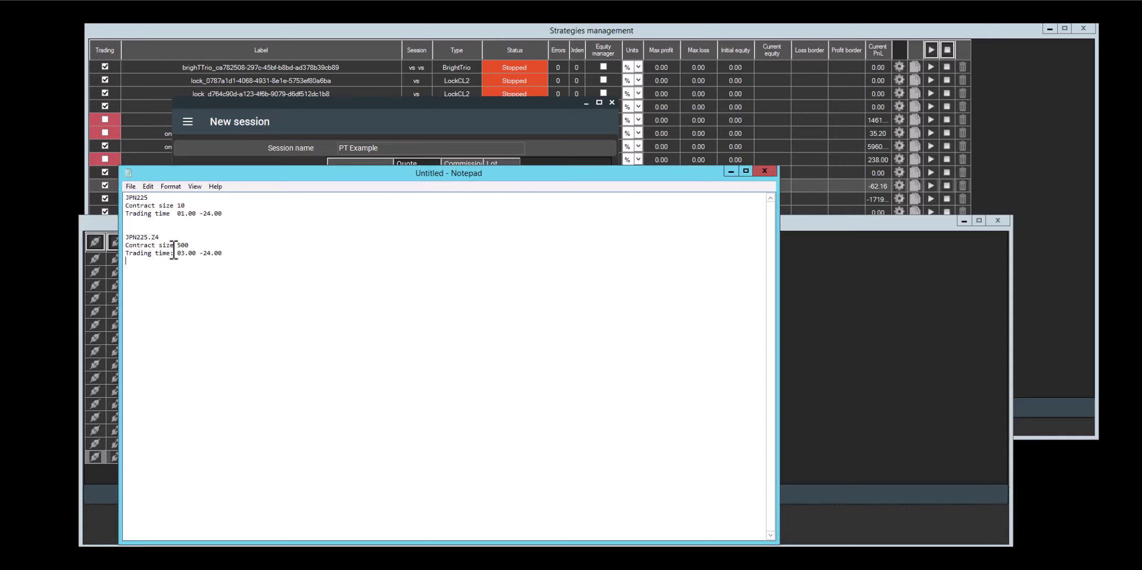
left_click(730, 171)
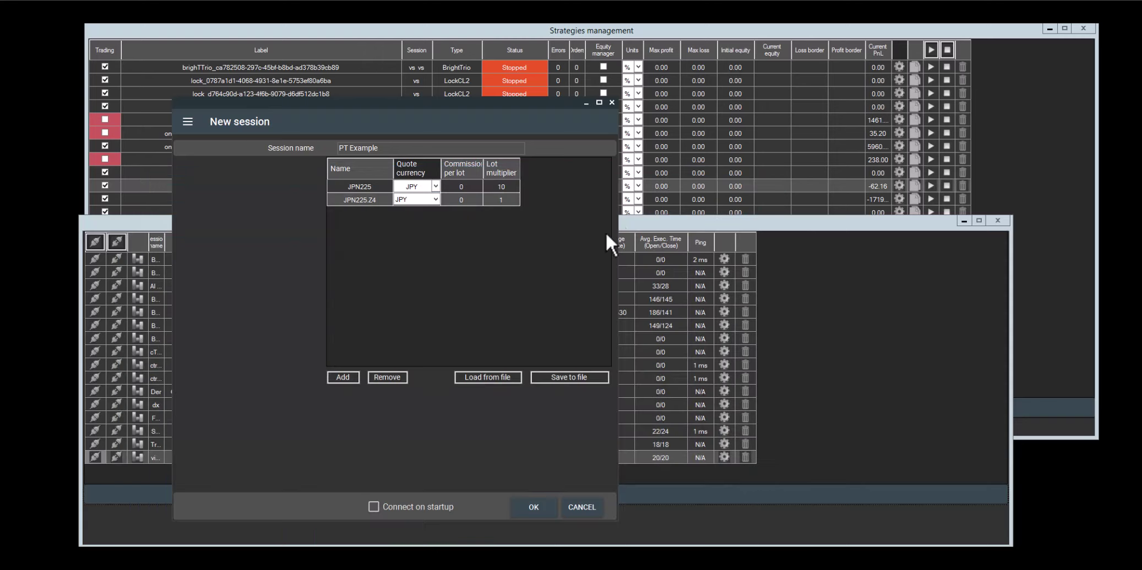
left_click(502, 203)
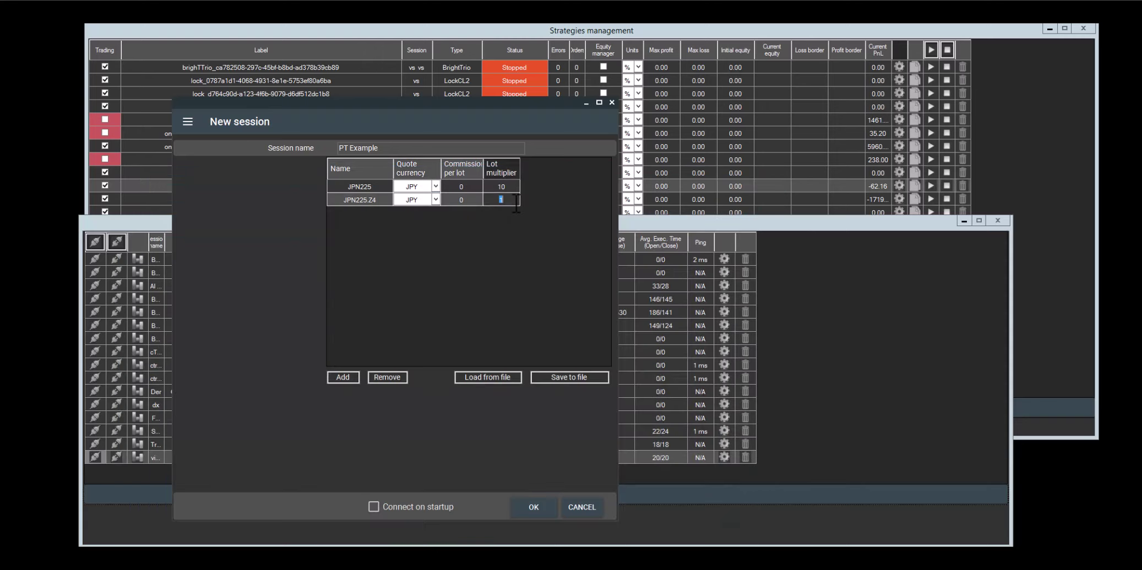
type("500")
left_click(519, 223)
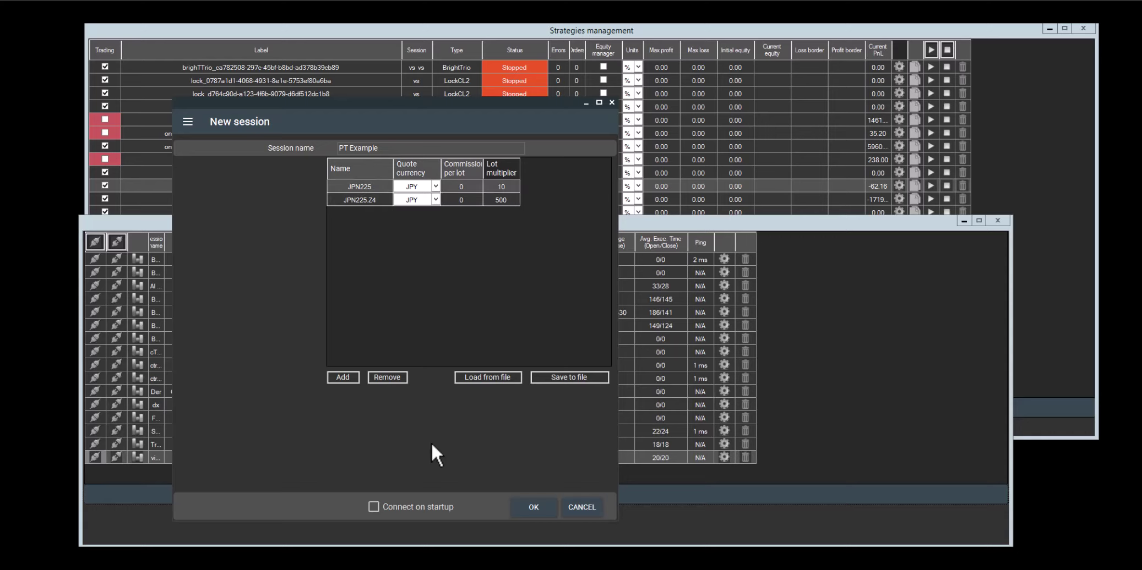
Step: Toggle the connect-on-startup option on and off again and try to save the new session
left_click(374, 507)
left_click(374, 507)
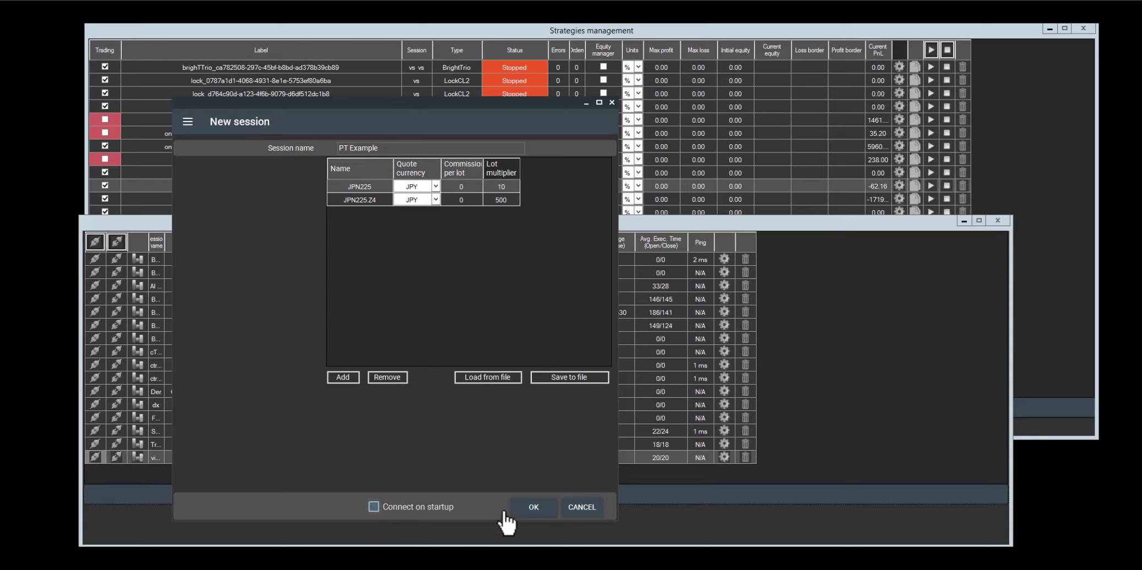
left_click(533, 508)
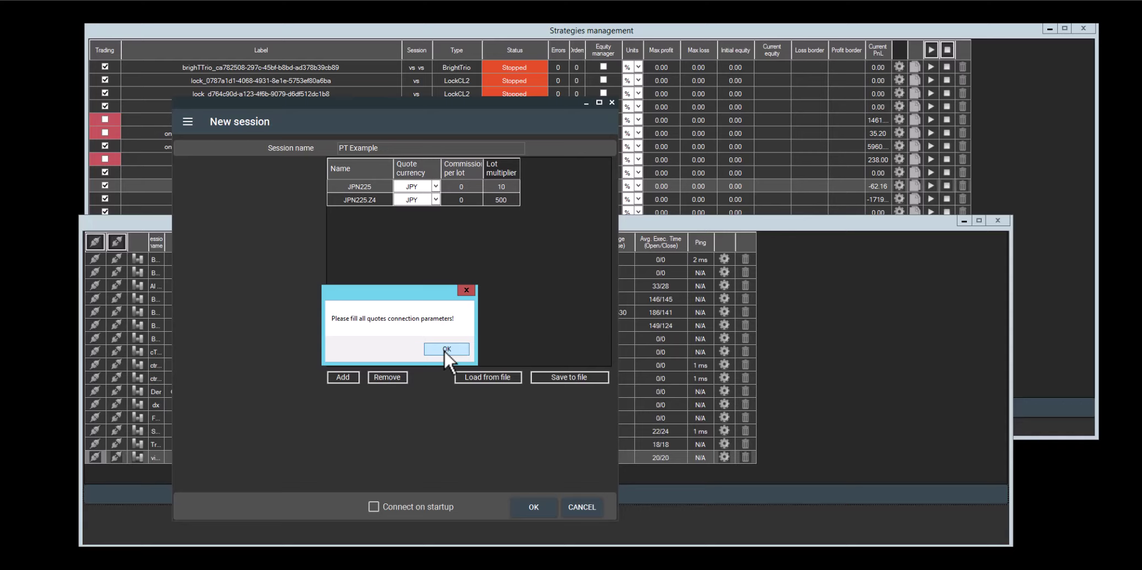
left_click(445, 350)
Step: Choose CMC as the FIX pricing provider, start the host with 12.12. and discard the new session
left_click(187, 121)
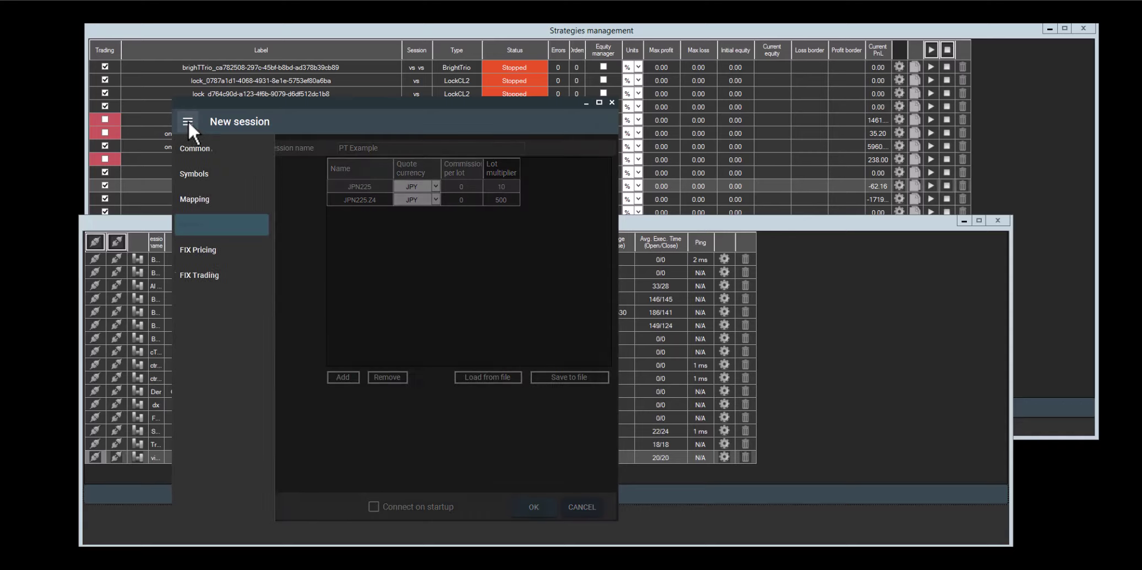
left_click(212, 250)
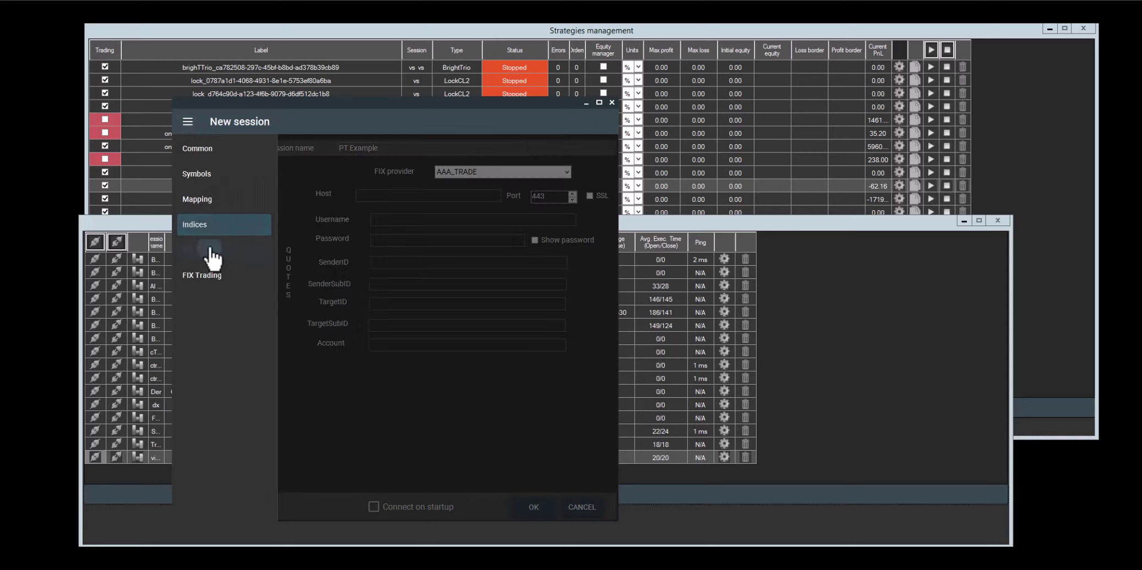
left_click(562, 172)
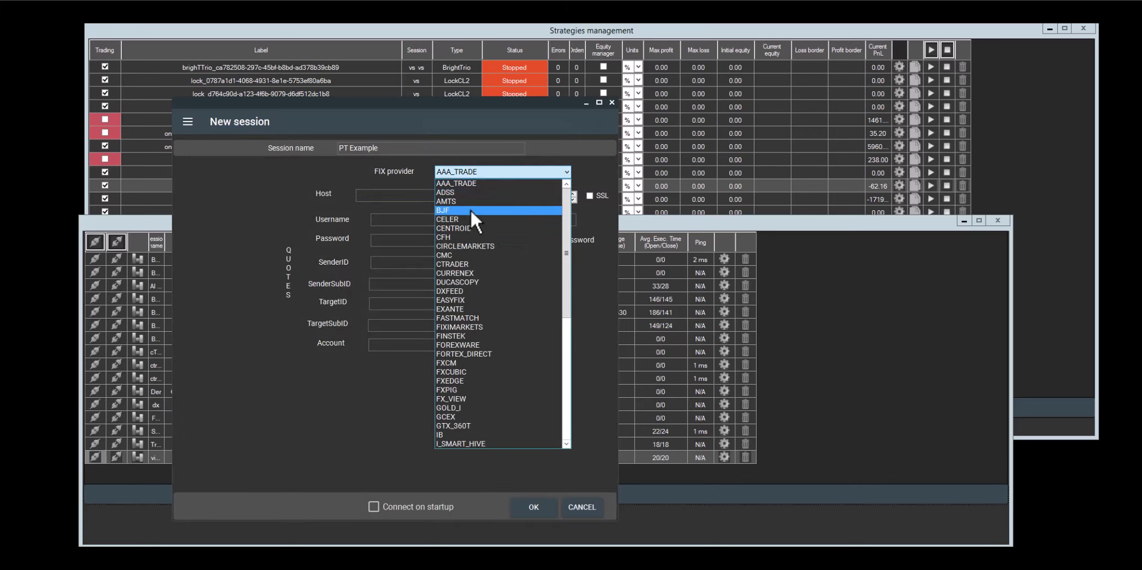
left_click(465, 255)
type("12")
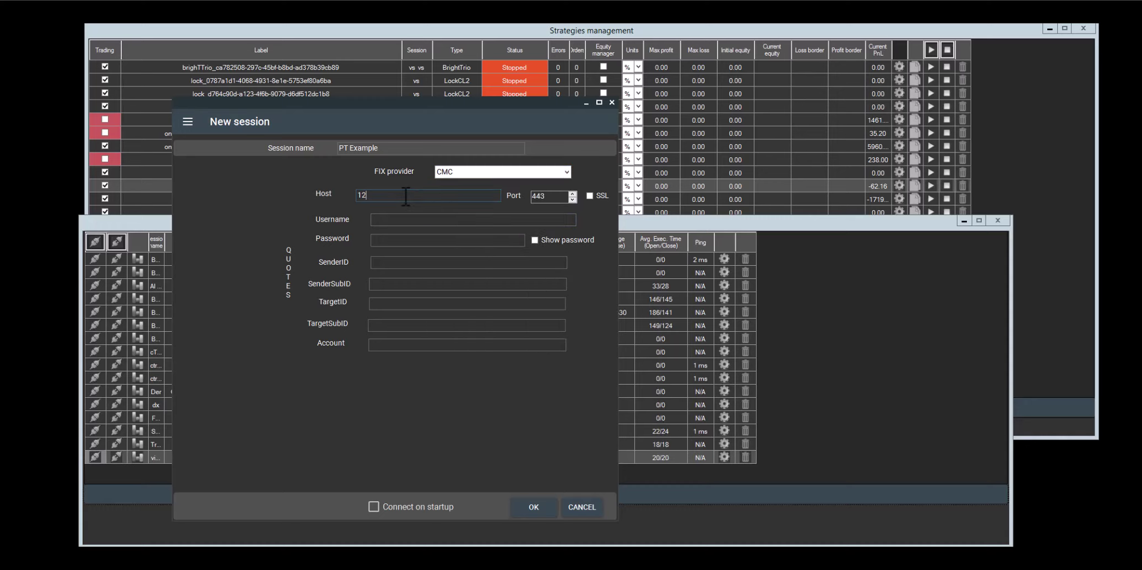
type(".12.")
key("Escape")
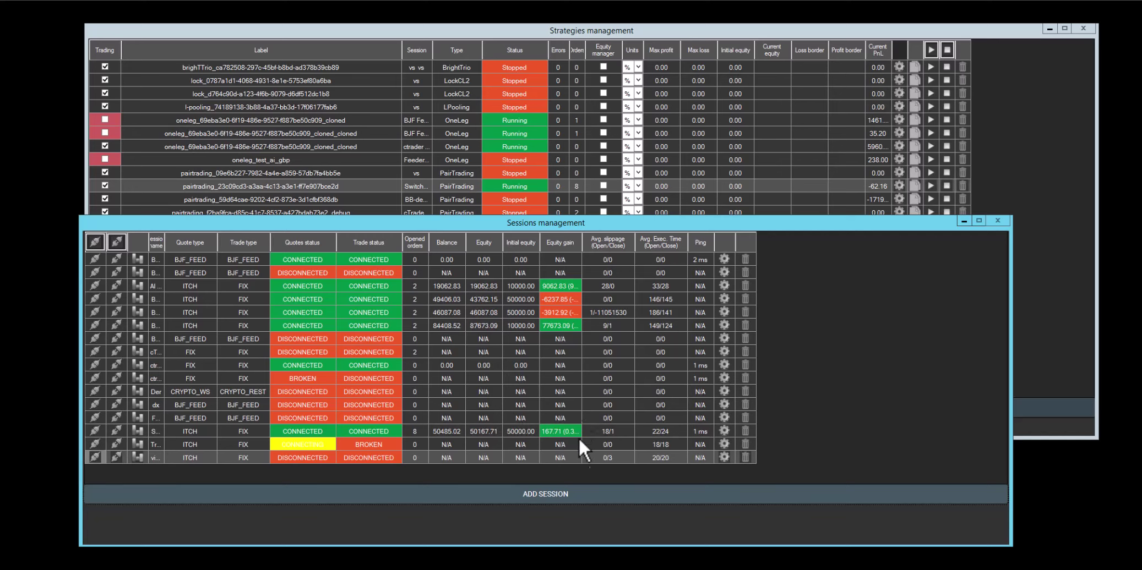
Step: Minimize the sessions window and add a PairTrading strategy without creating its symbol list from a template
left_click(964, 221)
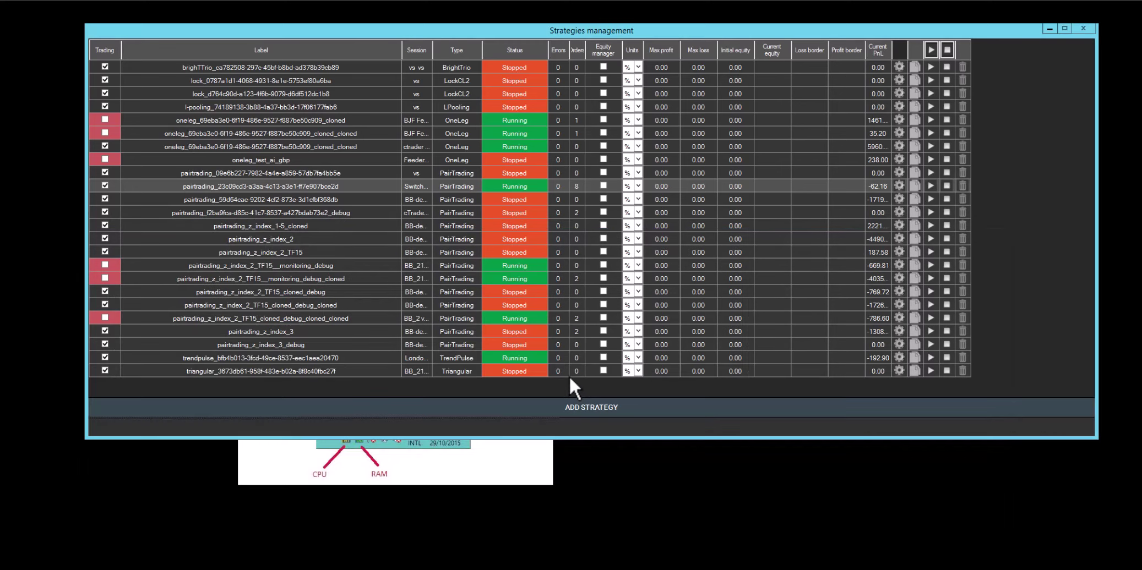
left_click(587, 409)
left_click(410, 243)
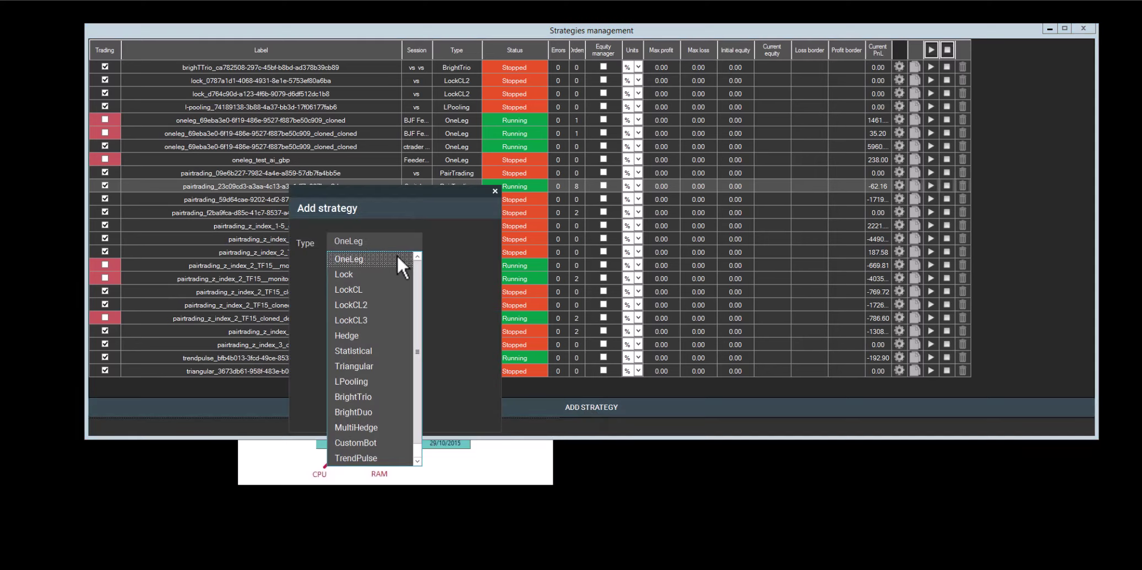
scroll(353, 385, "down", 2)
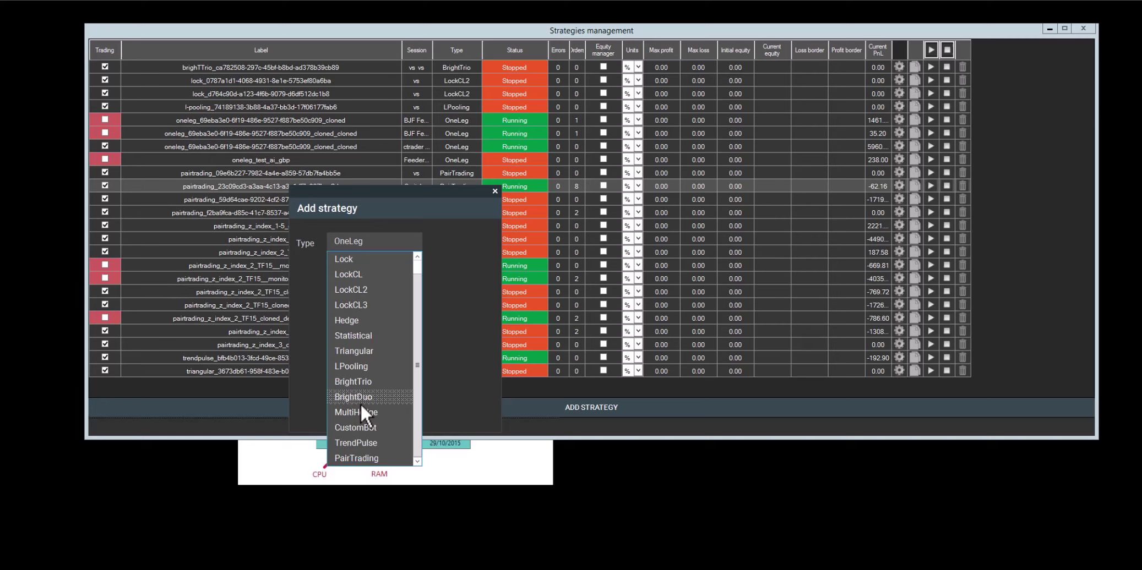
left_click(365, 457)
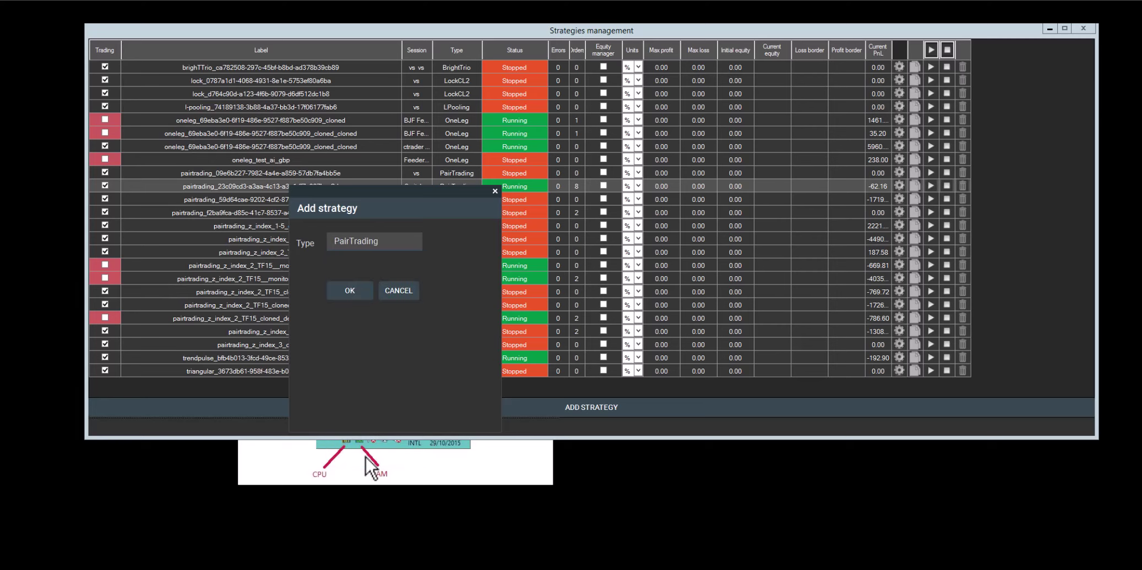
left_click(351, 291)
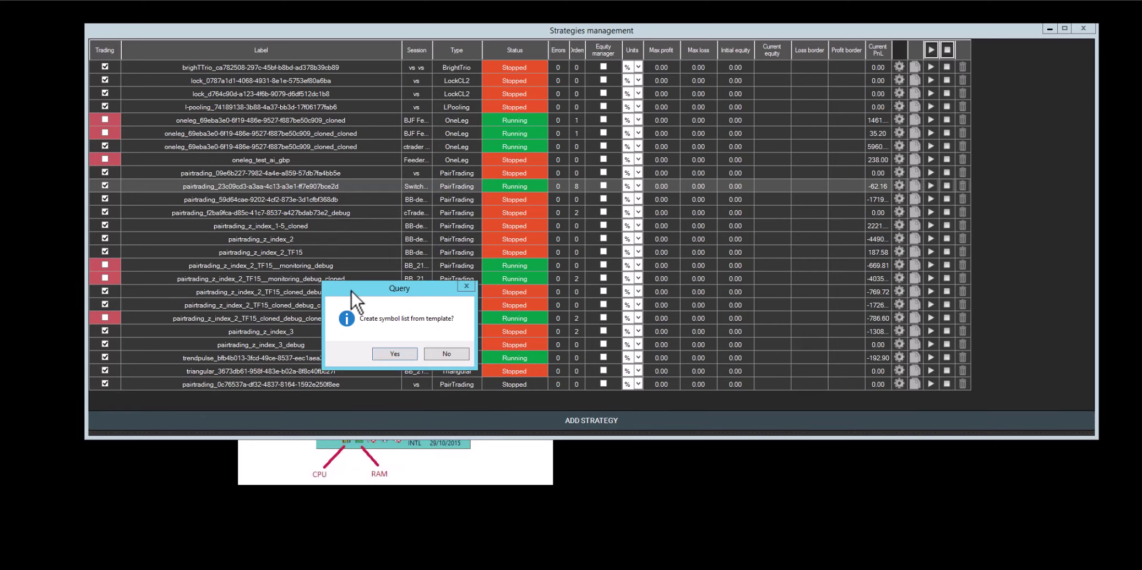
left_click(441, 354)
Step: Set the new strategy to a single session using cTrader as Slow session 1, apply the changes and open its instruments and orders
left_click_drag(115, 29, 707, 69)
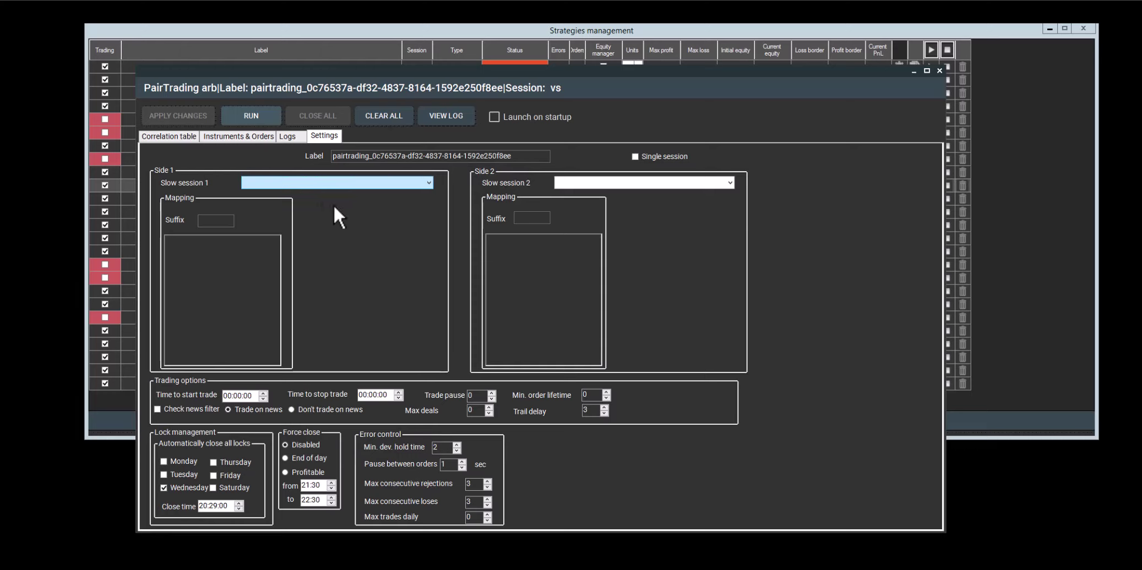
left_click(634, 156)
left_click(425, 184)
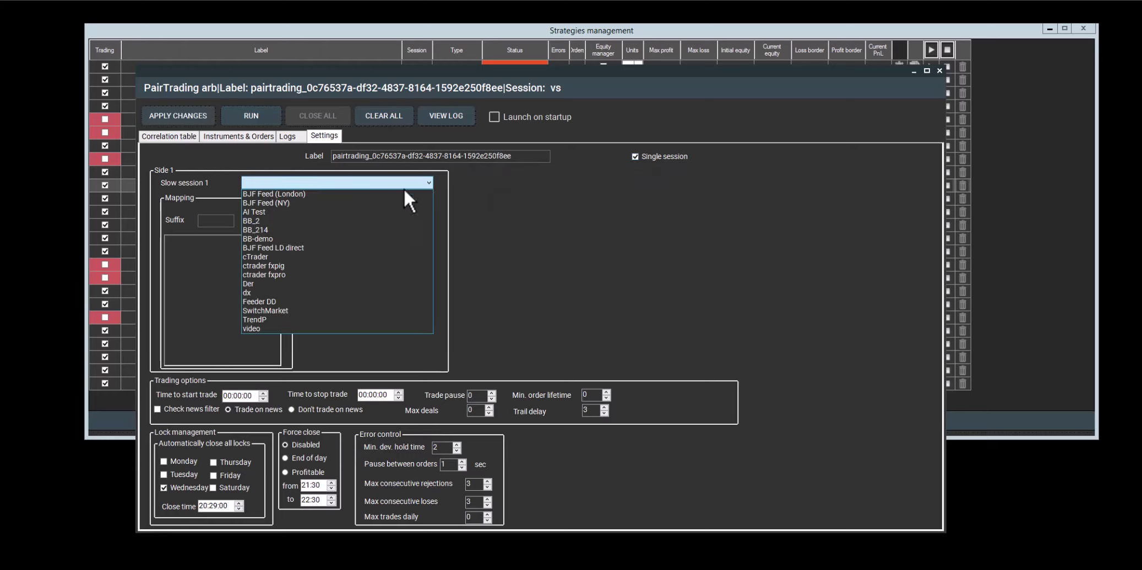
left_click(281, 257)
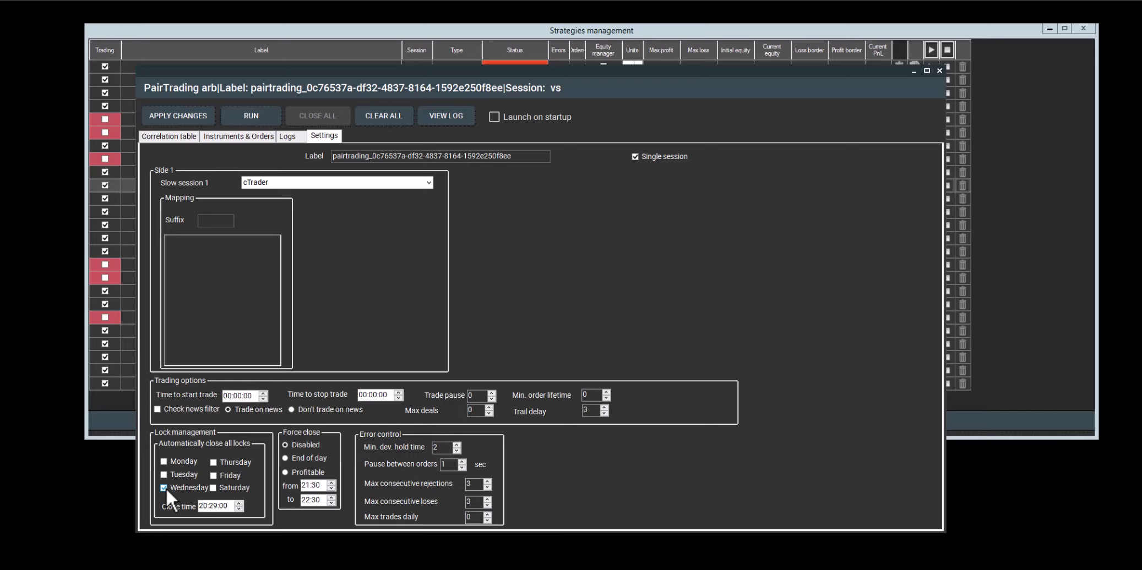
left_click(190, 113)
left_click(223, 136)
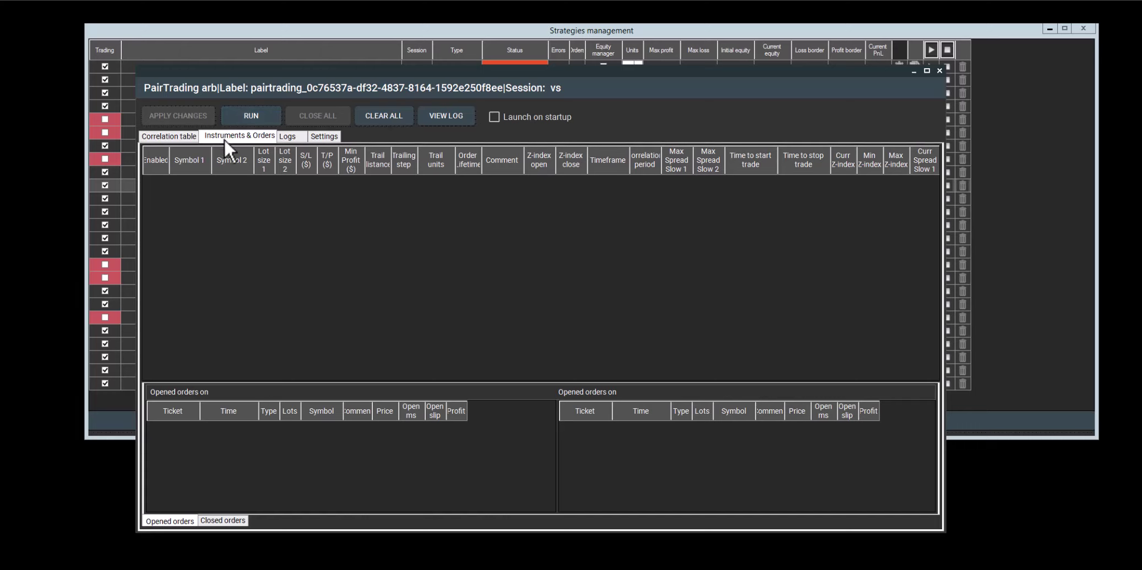
Step: Add an instrument row to the PairTrading strategy and set its Symbol 1 to JPN225, checking the name in the Notepad notes
right_click(178, 203)
left_click(210, 234)
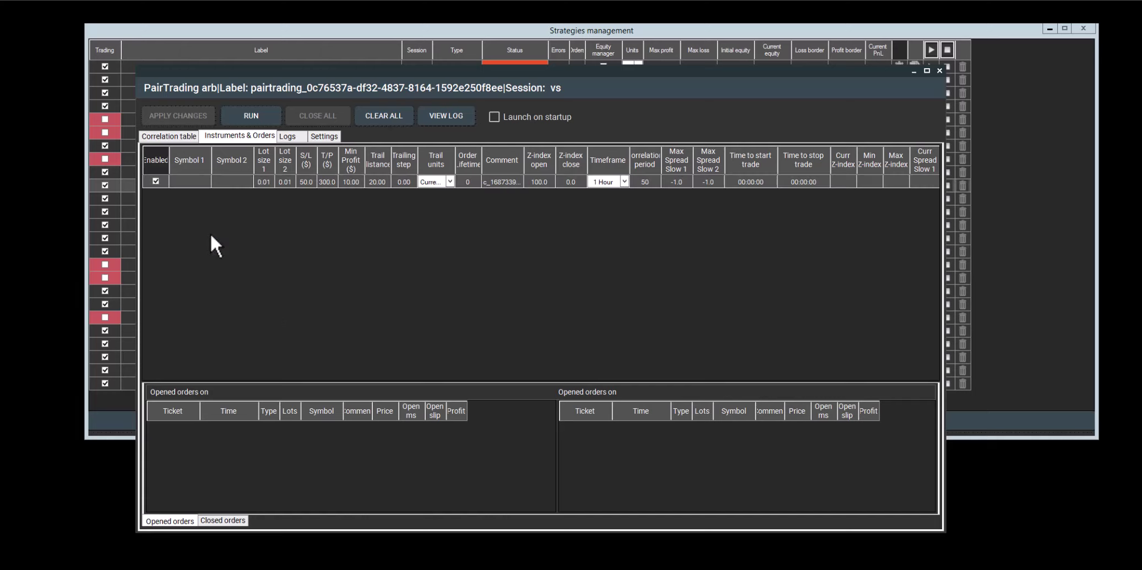
left_click(194, 185)
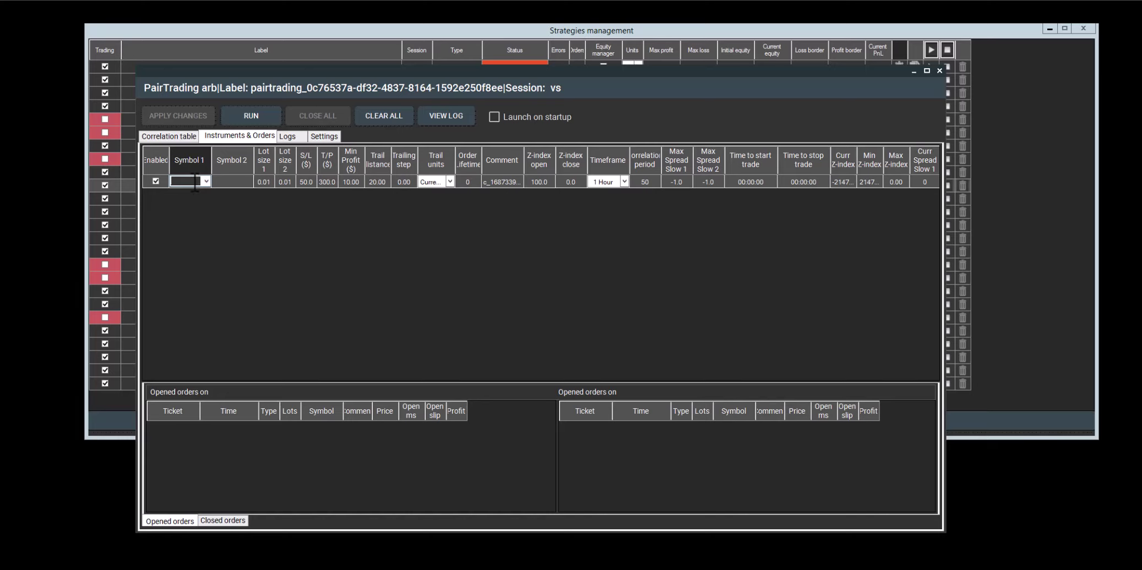
type("JPN22")
key("alt+Tab")
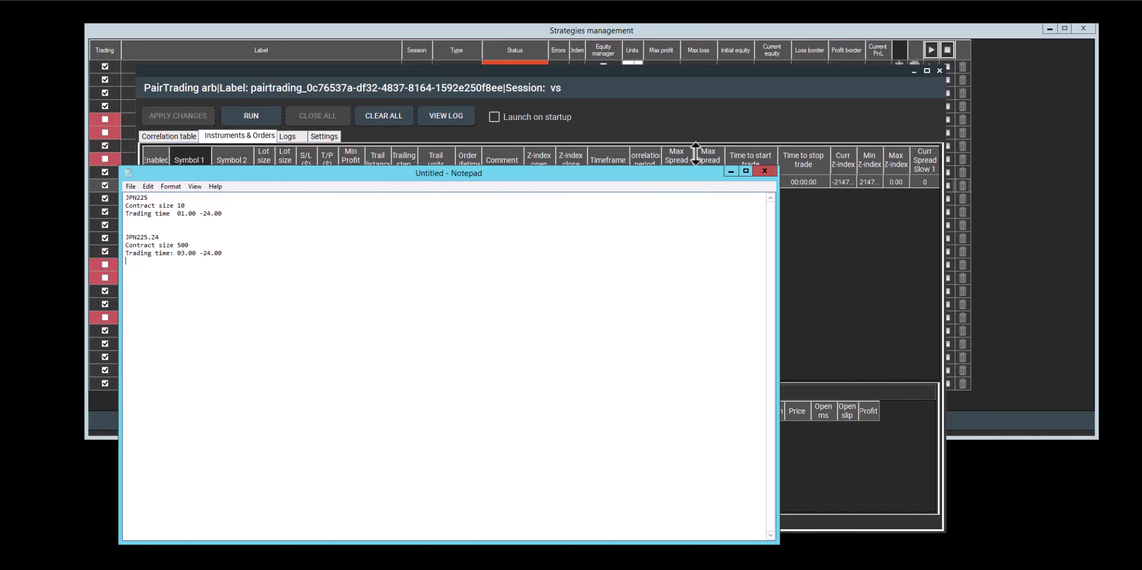
left_click(731, 172)
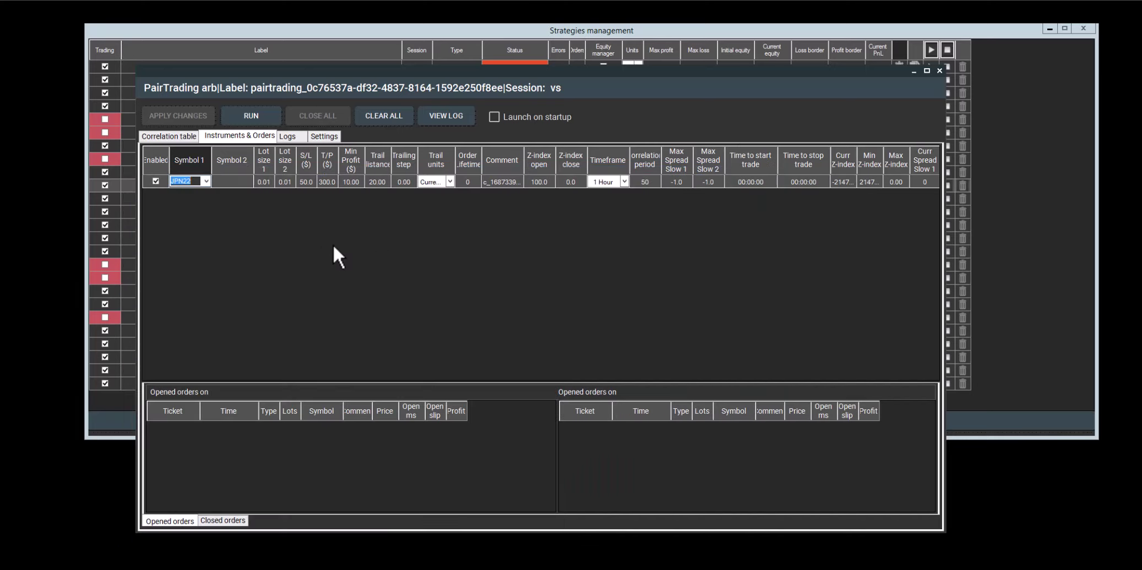
left_click(196, 184)
type("5")
key("Return")
left_click(206, 181)
scroll(197, 397, "down", 4)
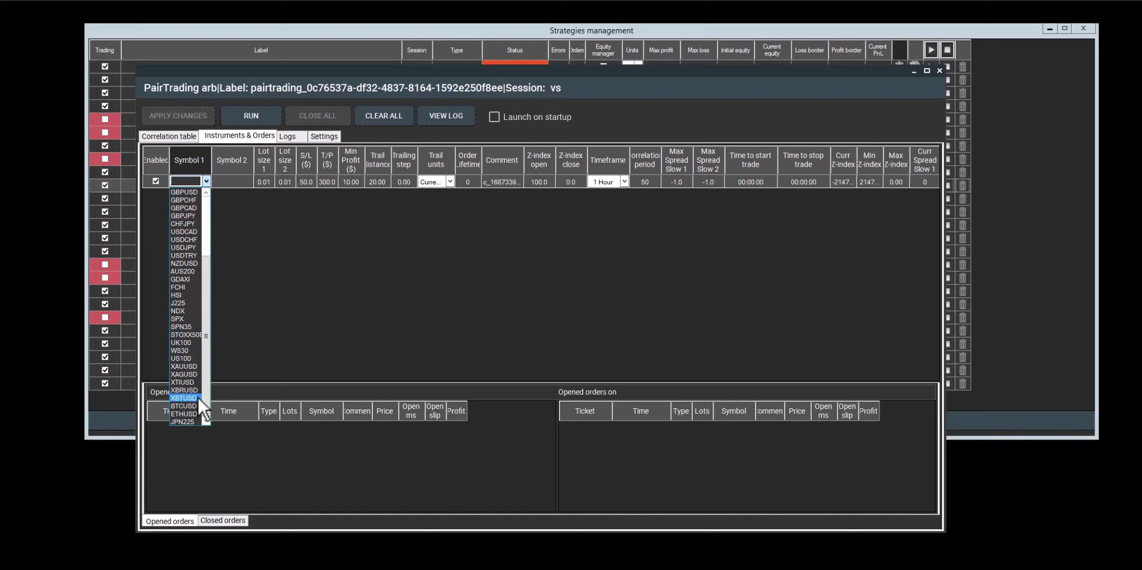
left_click(188, 421)
Step: Set Symbol 2 of the instrument row to JPN225.Z4, adding it to the symbol list and selecting it there
left_click(235, 181)
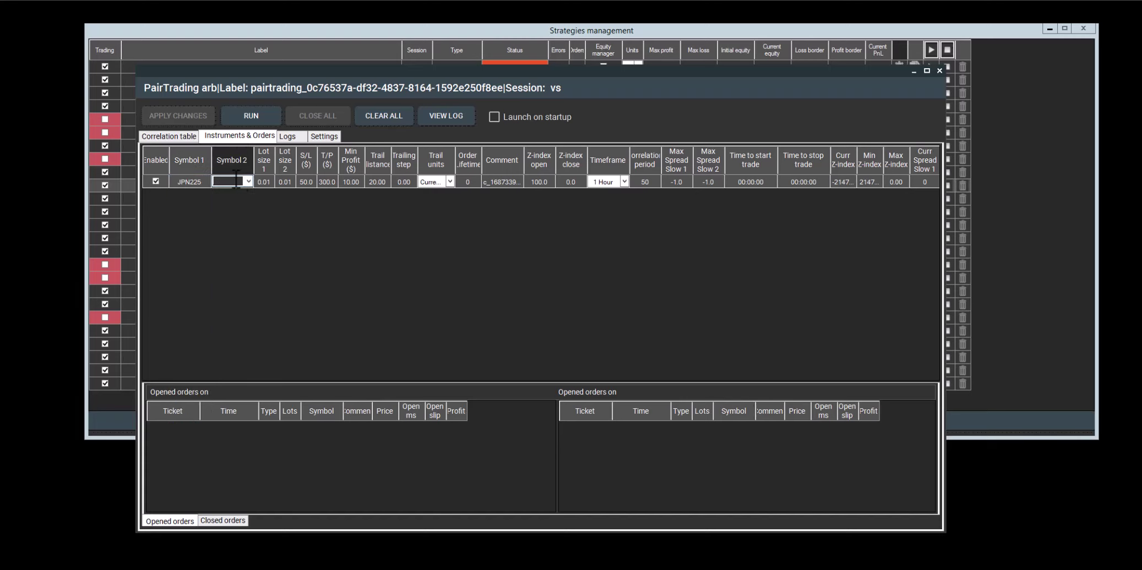
type("JPN225.Z4")
left_click(288, 182)
left_click(246, 182)
left_click(248, 182)
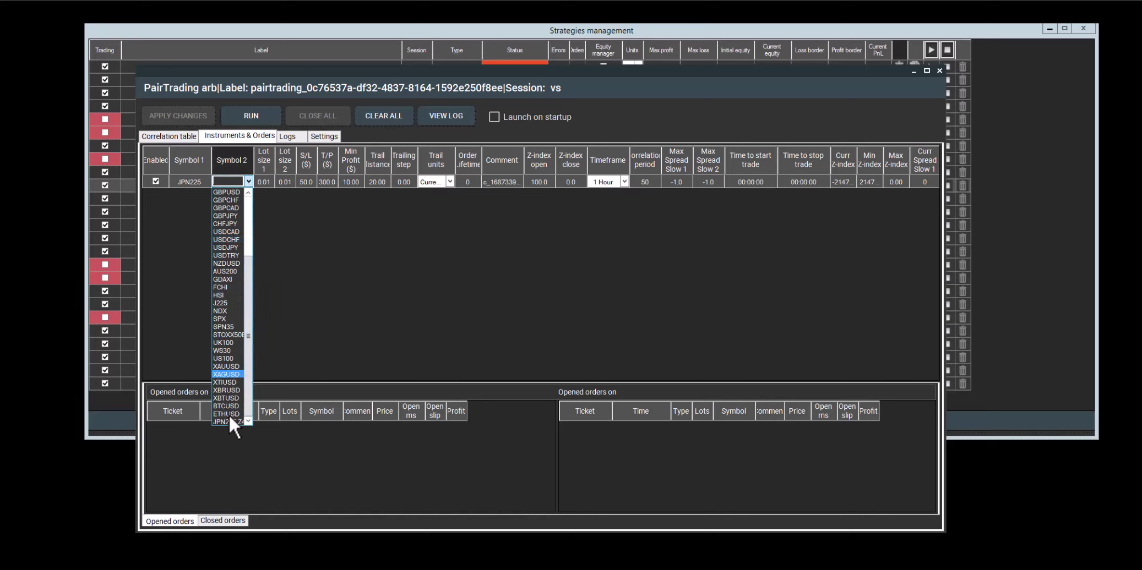
left_click(227, 417)
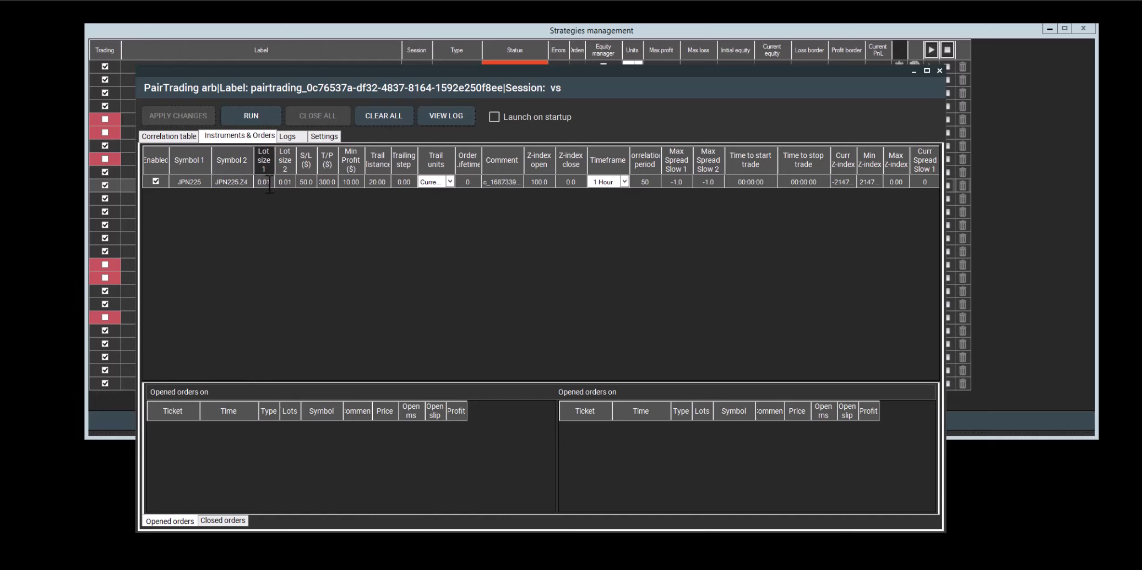
Step: Widen the S/L column and set both lot sizes of the JPN225 pair to 0.1
left_click(269, 184)
left_click_drag(337, 155, 357, 155)
key("BackSpace")
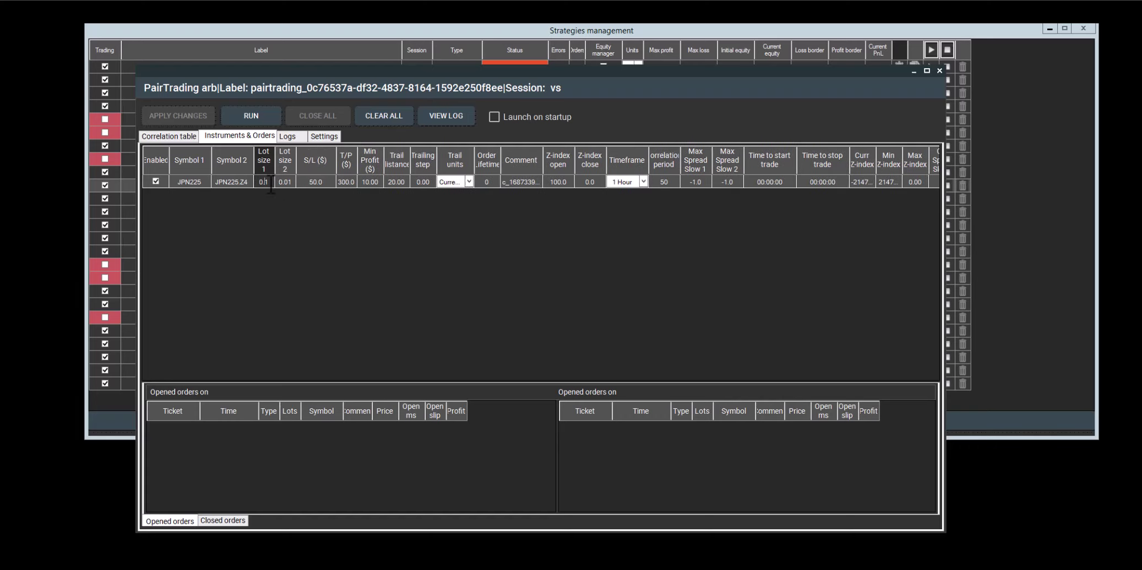
left_click(285, 181)
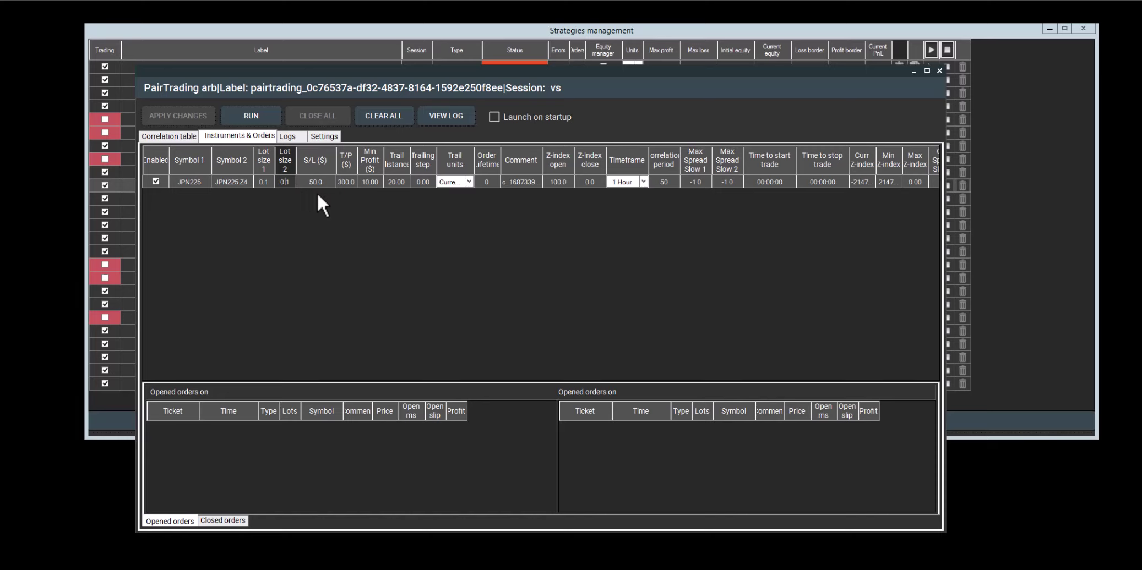
Step: Set the pair's S/L to 5000, T/P to 50, minimum profit to 15, trail distance to 10 and trailing step to 1
left_click(345, 184)
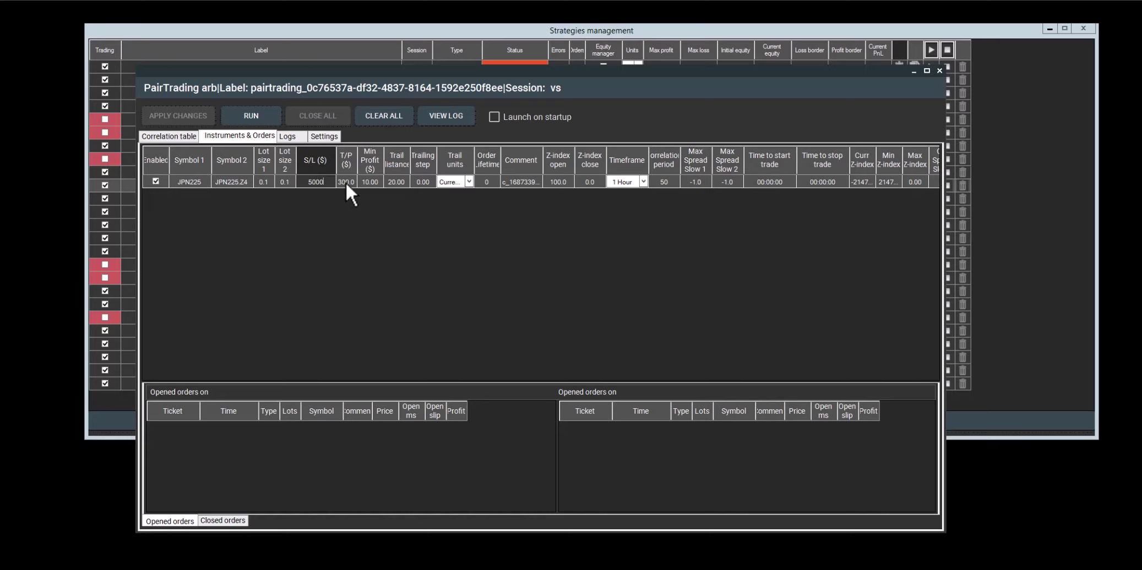
left_click(350, 185)
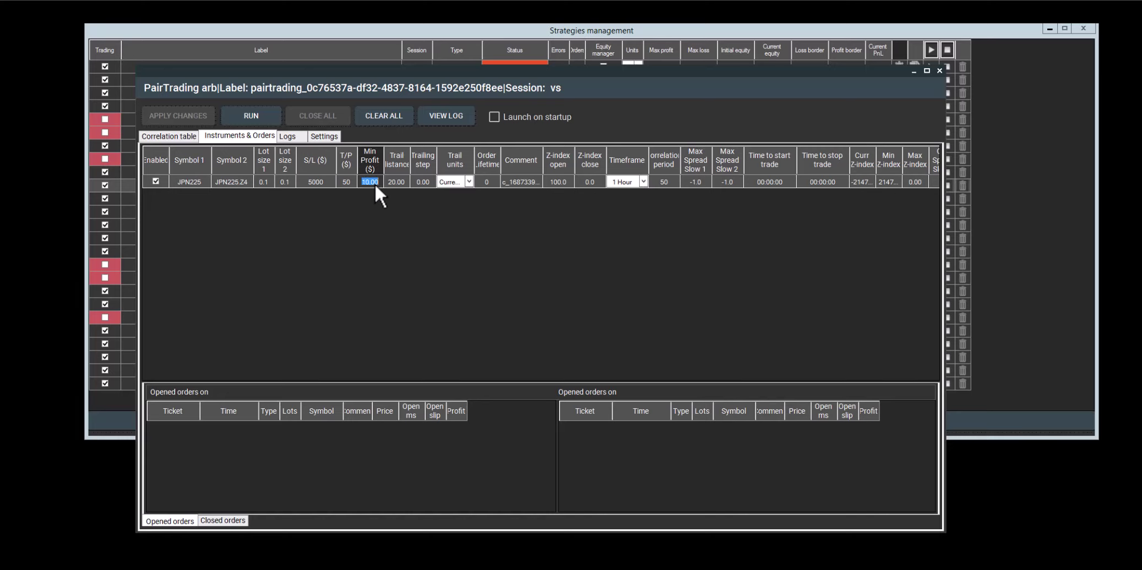
left_click(404, 185)
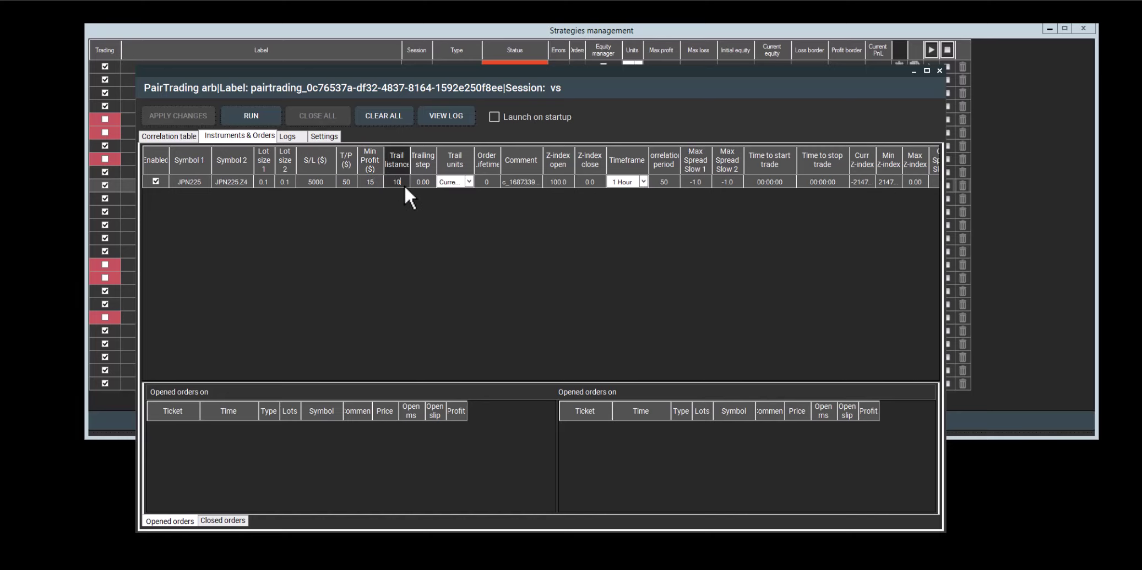
left_click(424, 183)
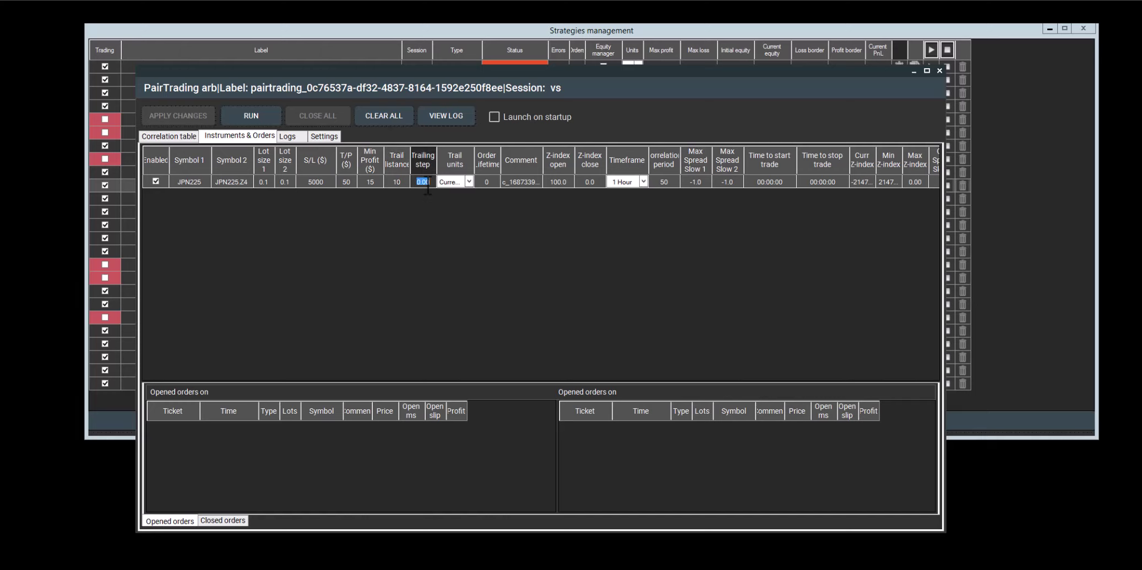
type("1")
Step: Set the pair's Z-index open to 2 and its timeframe to 15 minutes
left_click(559, 185)
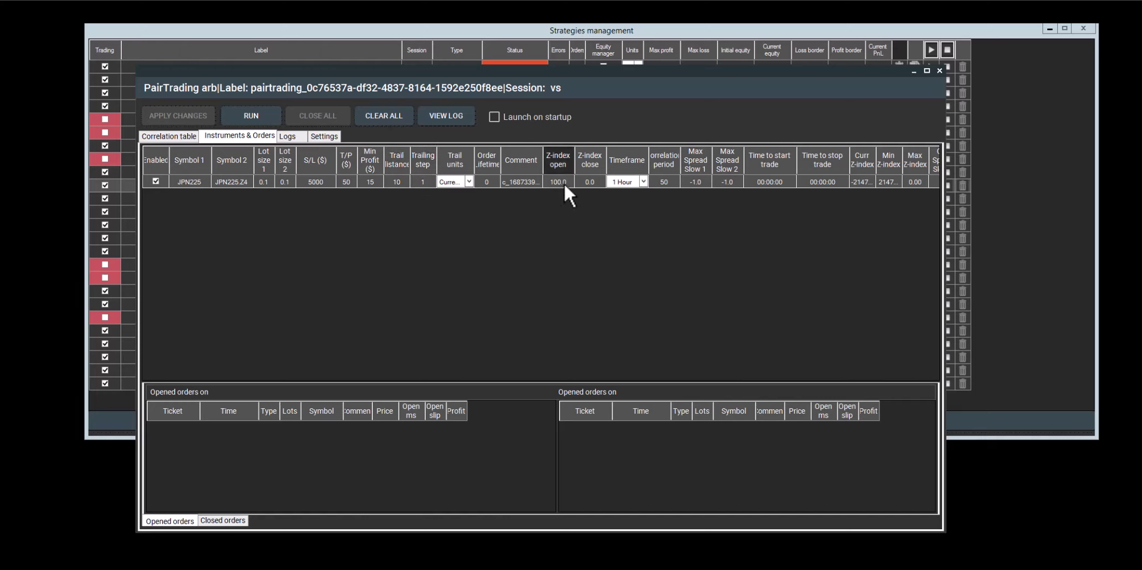
type("2")
left_click(641, 185)
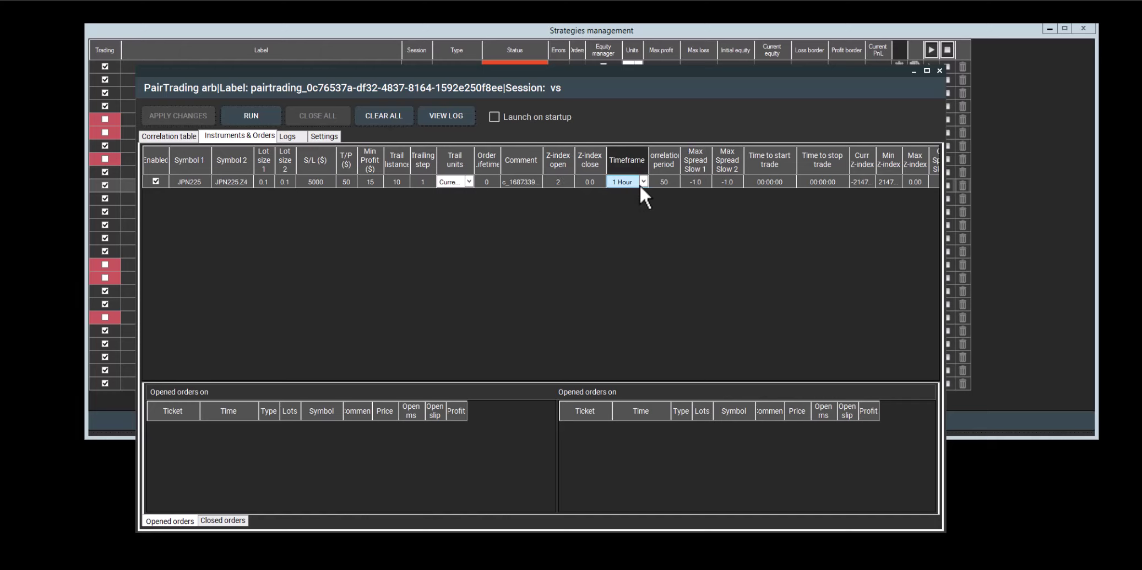
left_click(641, 185)
left_click(631, 207)
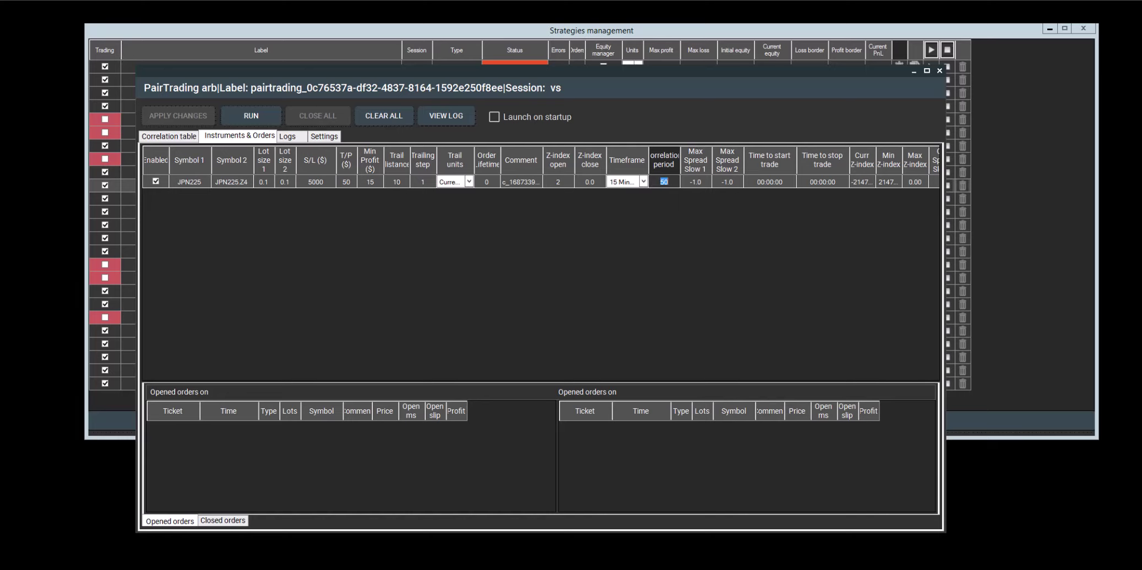
Step: Check the JPN225.Z4 trading hours in Notepad and set the pair's trading to start at 03:15:00 and stop at 23:45:00
key("alt+Tab")
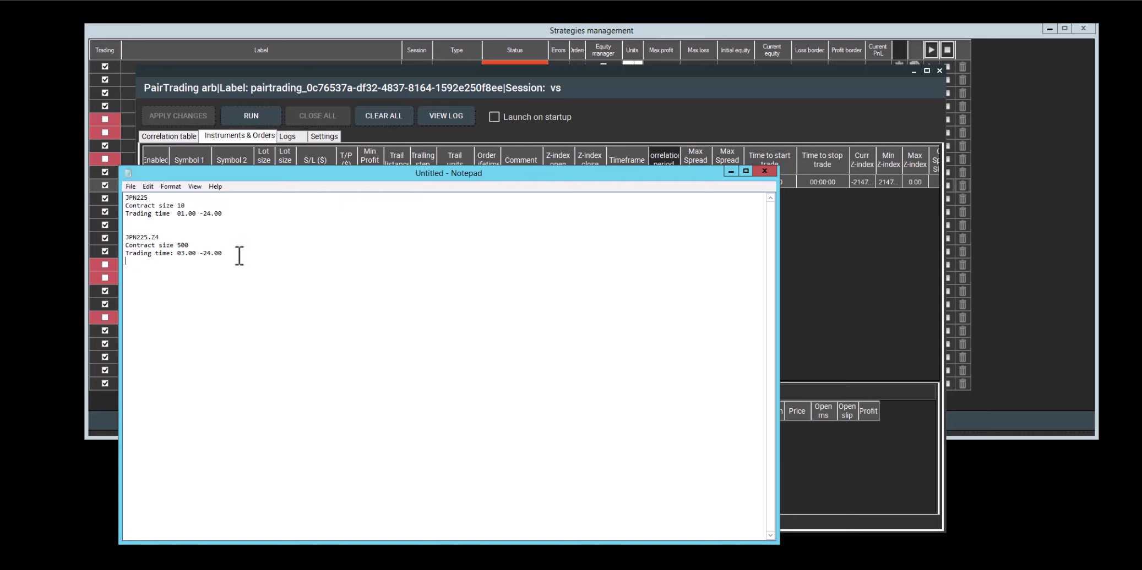
left_click_drag(236, 255, 179, 255)
left_click(192, 260)
left_click(791, 184)
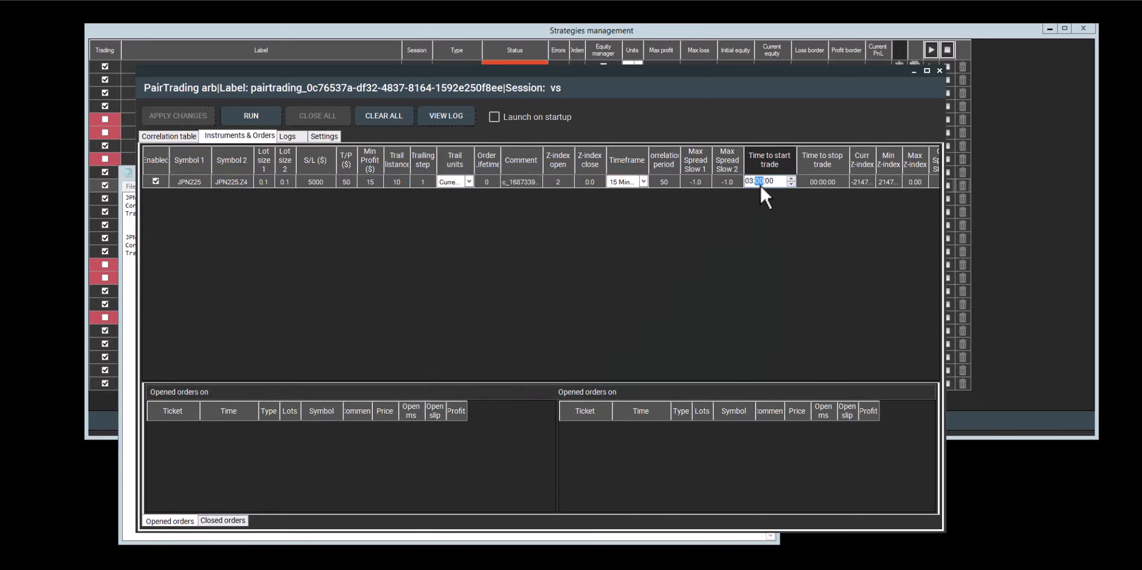
left_click(812, 183)
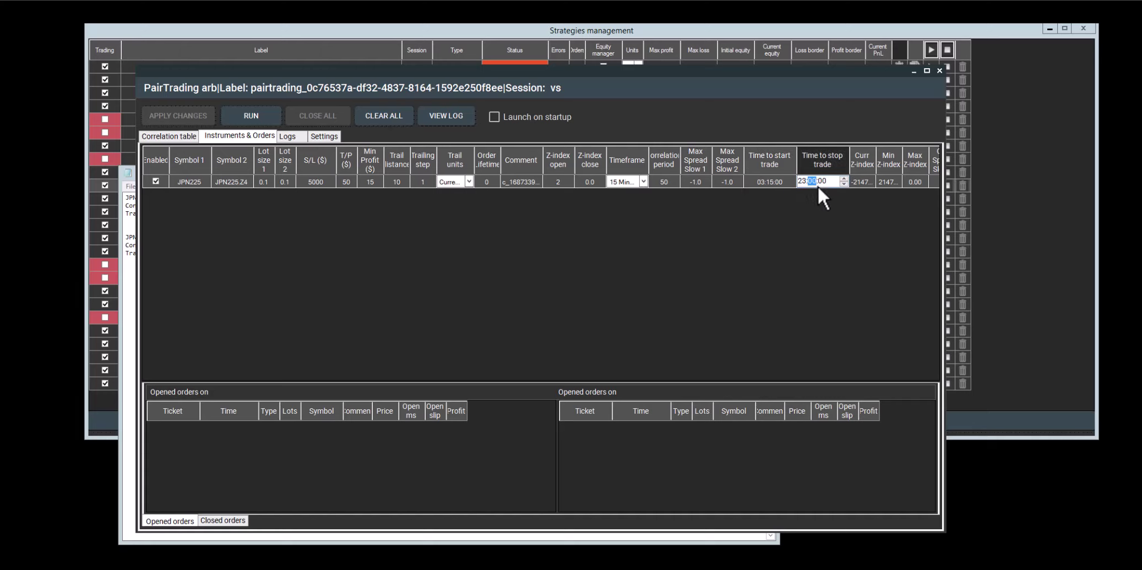
left_click(873, 182)
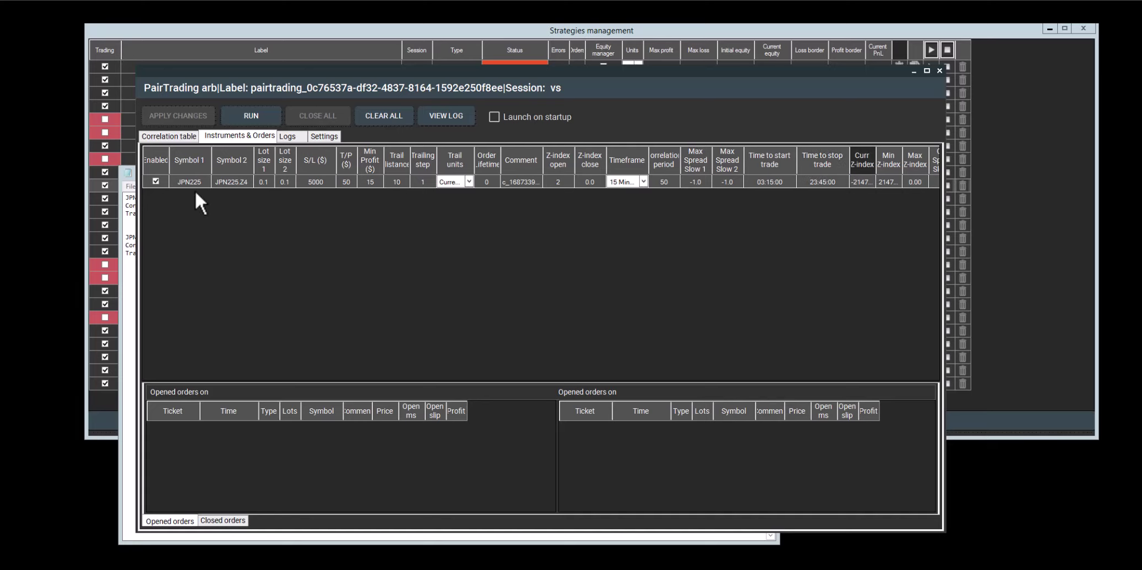